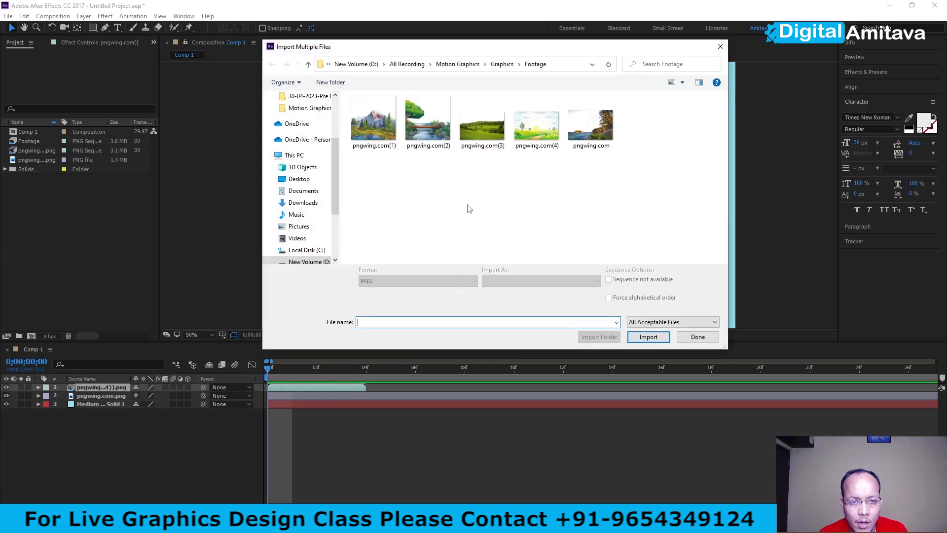
{"action": "left_click", "coordinate": [507, 64]}
{"action": "left_click", "coordinate": [463, 186]}
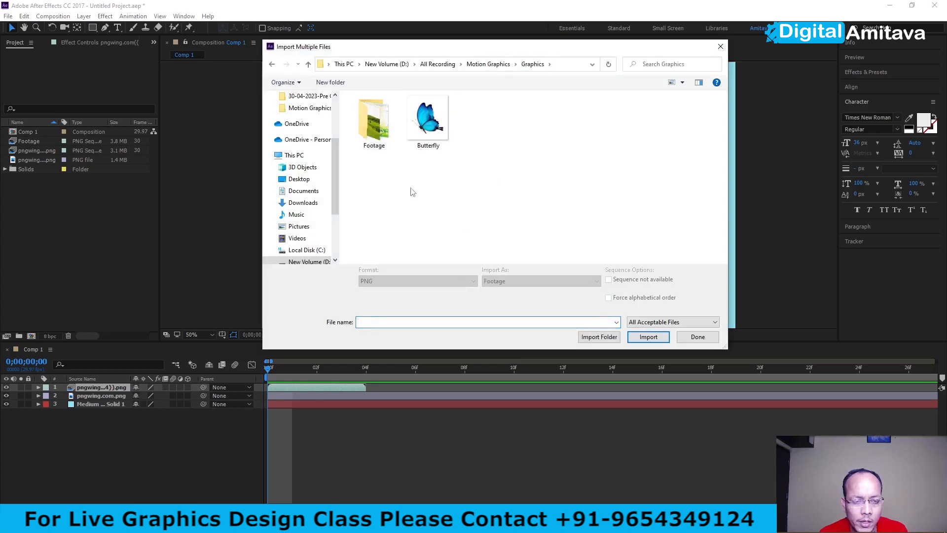
{"action": "left_click", "coordinate": [375, 135]}
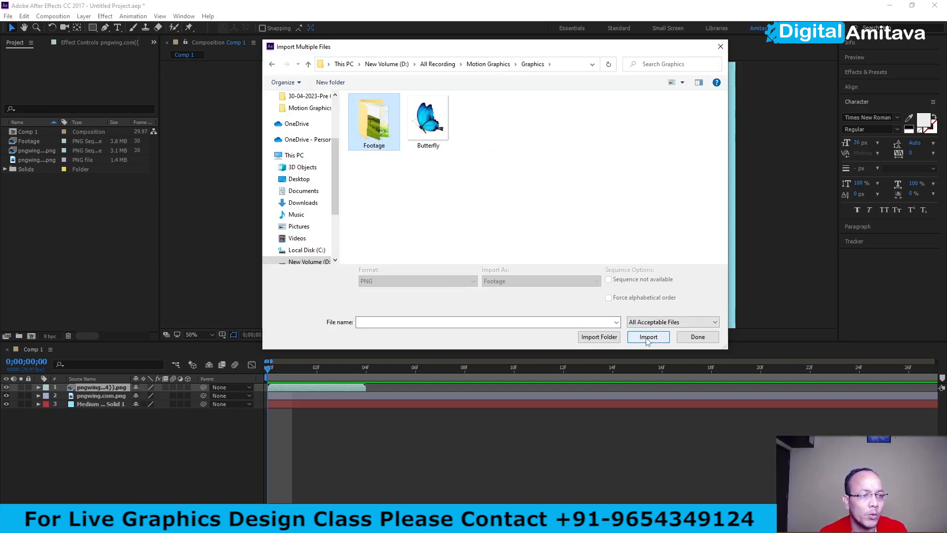
{"action": "left_click", "coordinate": [697, 337]}
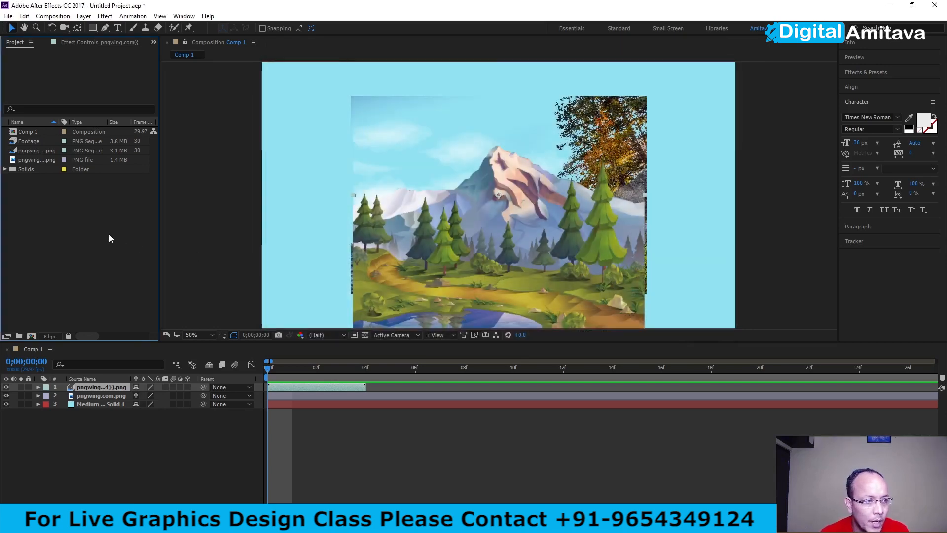
Delete the image sequence layer from Comp 1 and remove both PNG sequences from the project.
{"action": "key", "text": "Delete"}
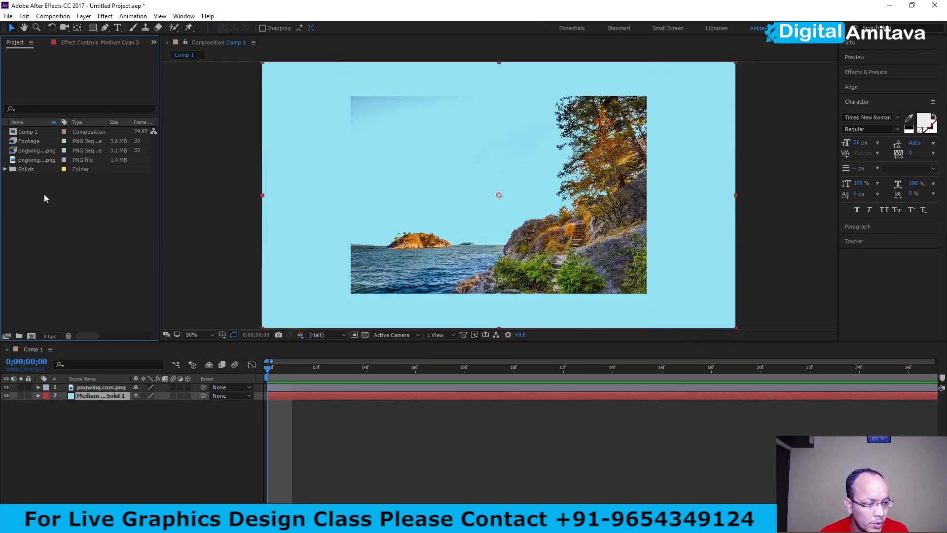
{"action": "left_click", "coordinate": [25, 151]}
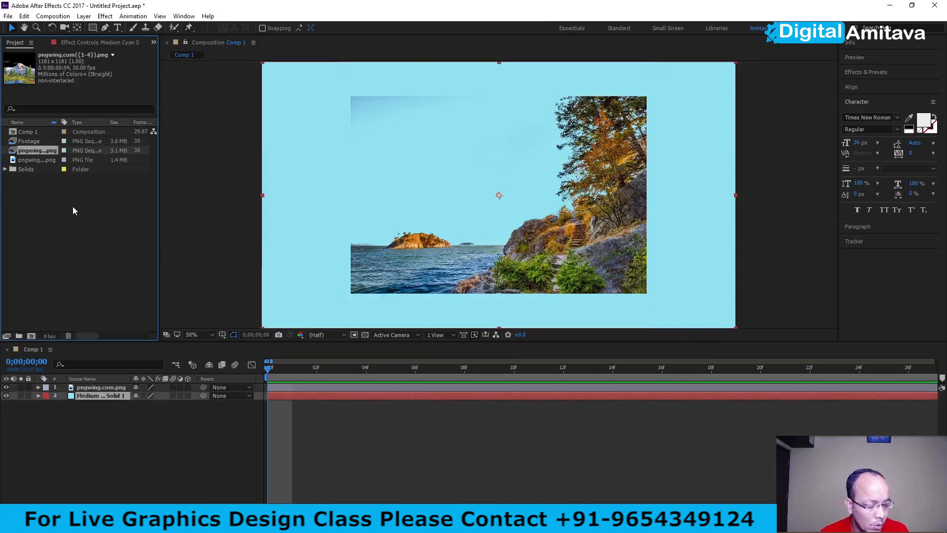
{"action": "key", "text": "Delete"}
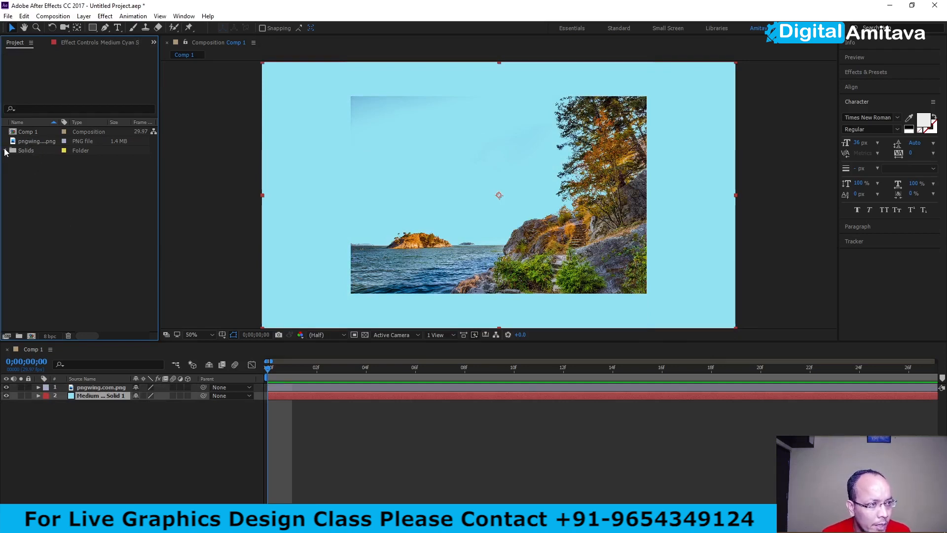
Import the whole Footage folder from Graphics into the project as a folder of separate images, and check its contents.
{"action": "right_click", "coordinate": [90, 223]}
{"action": "mouse_move", "coordinate": [123, 271]}
{"action": "left_click", "coordinate": [242, 279]}
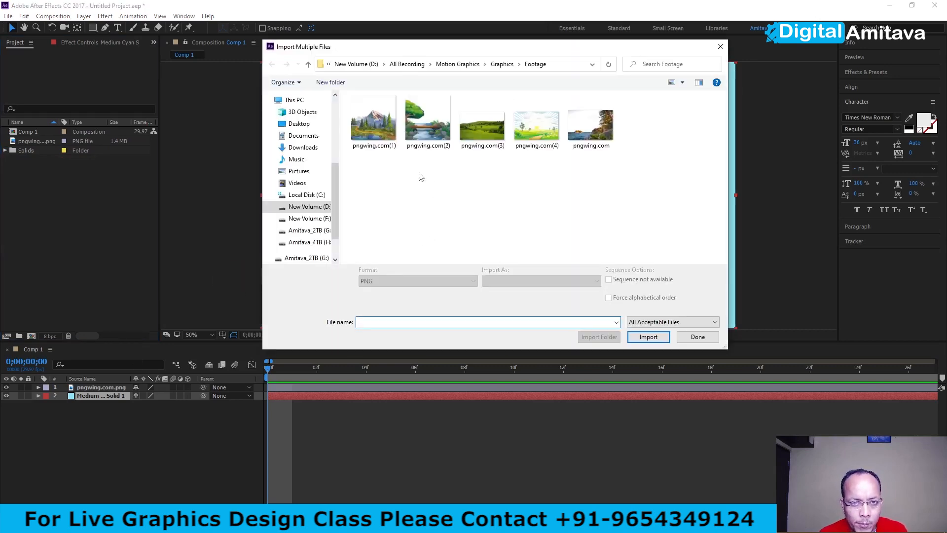
{"action": "left_click", "coordinate": [499, 65]}
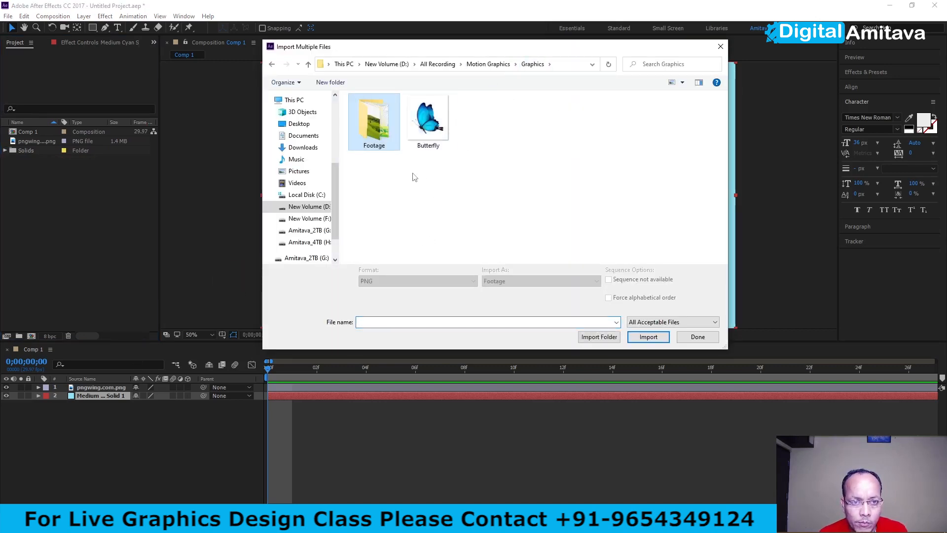
{"action": "left_click", "coordinate": [600, 337]}
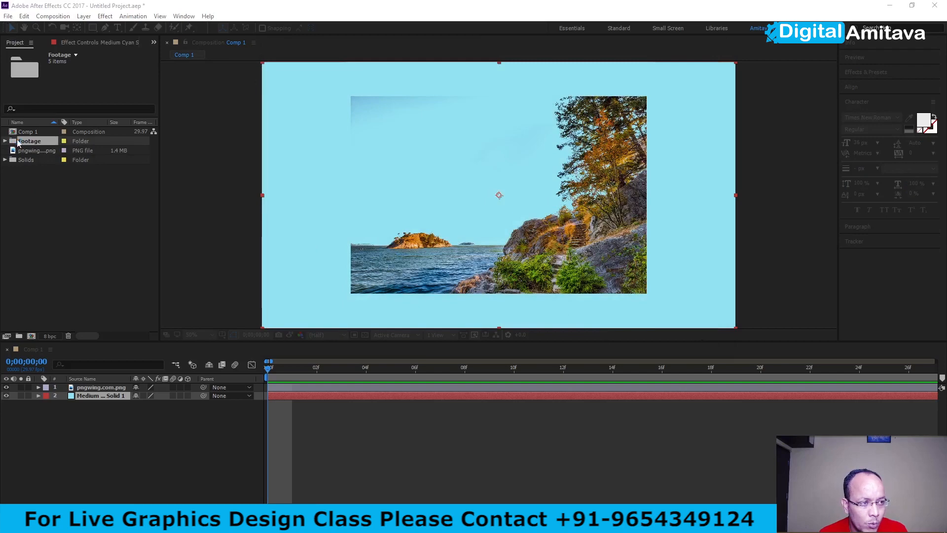
{"action": "key", "text": "ctrl+alt+i"}
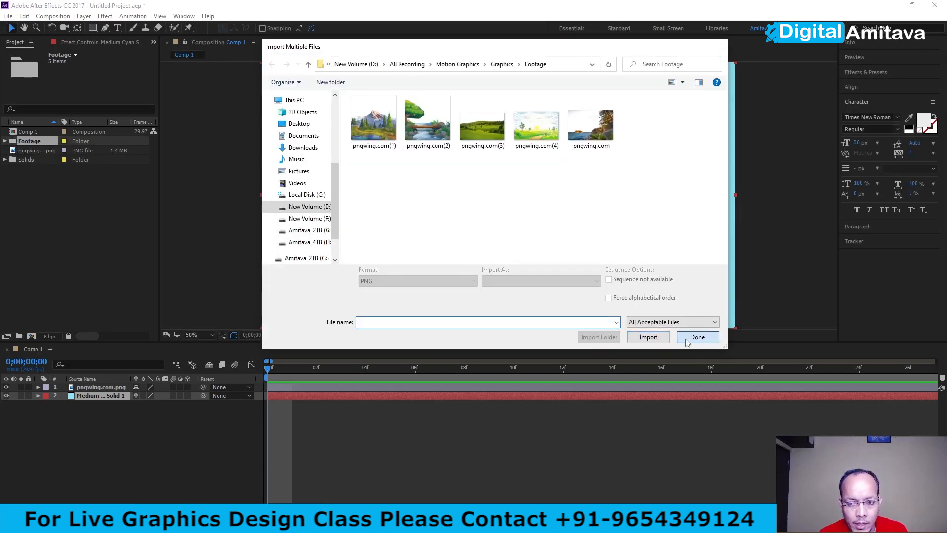
{"action": "left_click", "coordinate": [698, 337]}
{"action": "left_click", "coordinate": [5, 141]}
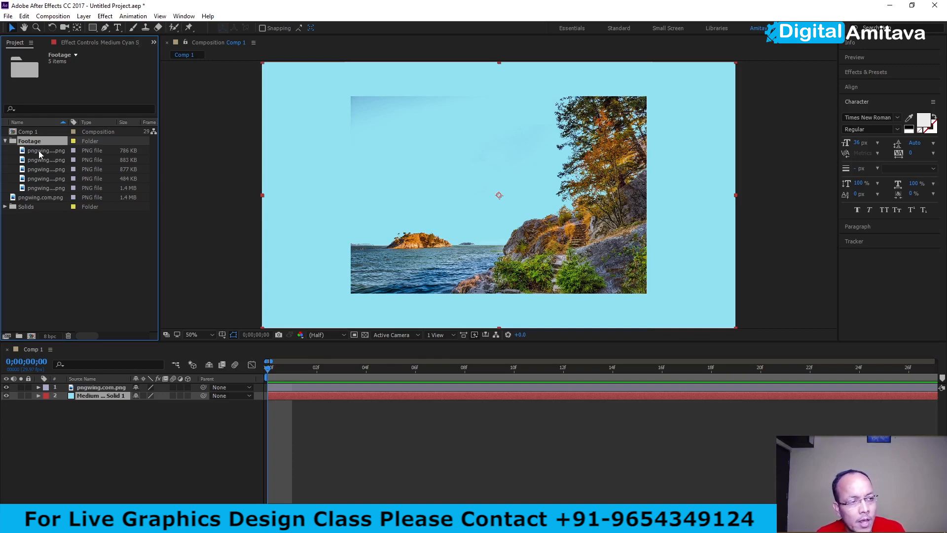
{"action": "left_click", "coordinate": [6, 142]}
{"action": "right_click", "coordinate": [57, 201]}
{"action": "mouse_move", "coordinate": [85, 251]}
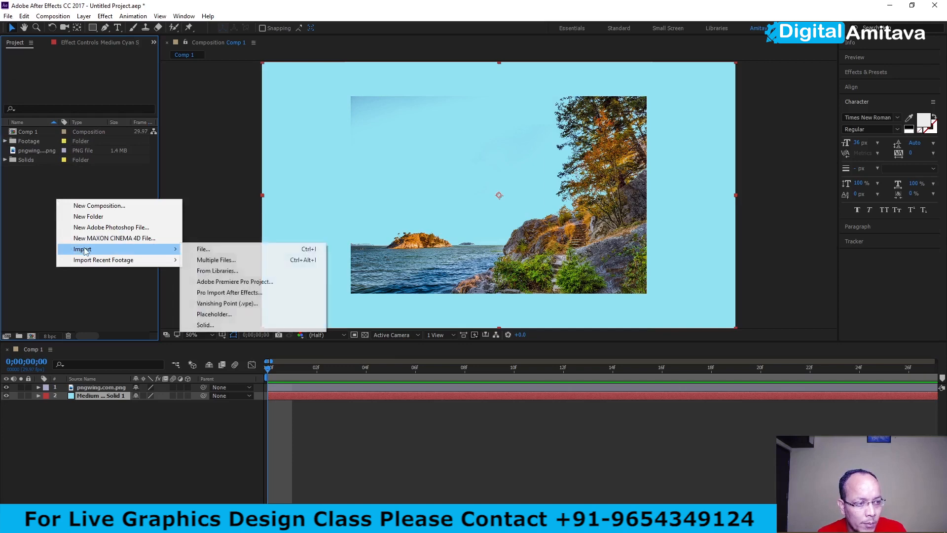
{"action": "left_click", "coordinate": [216, 260]}
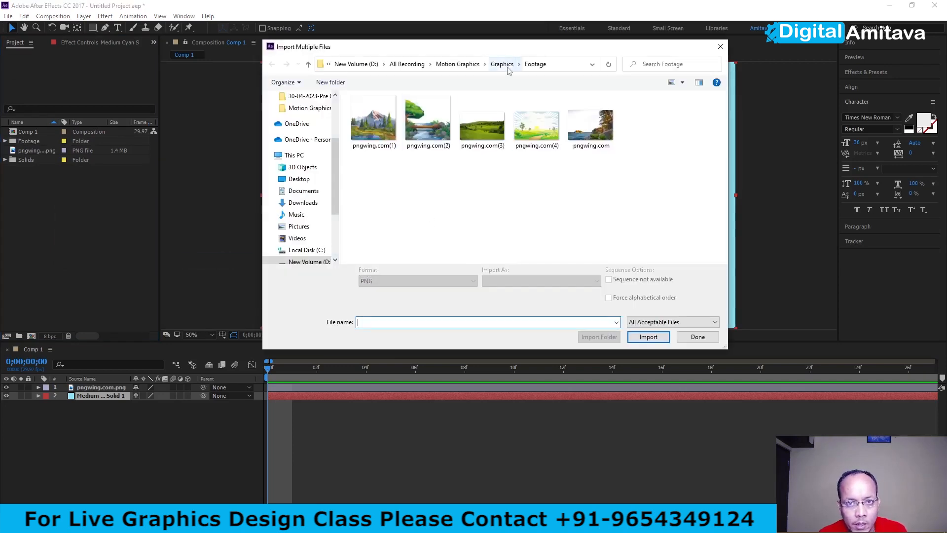
{"action": "left_click", "coordinate": [502, 64]}
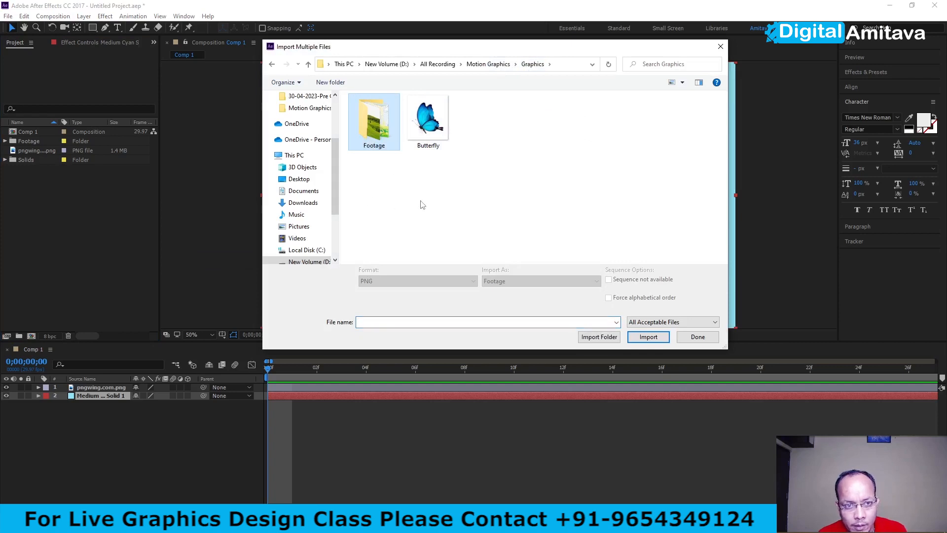
{"action": "left_click", "coordinate": [649, 337]}
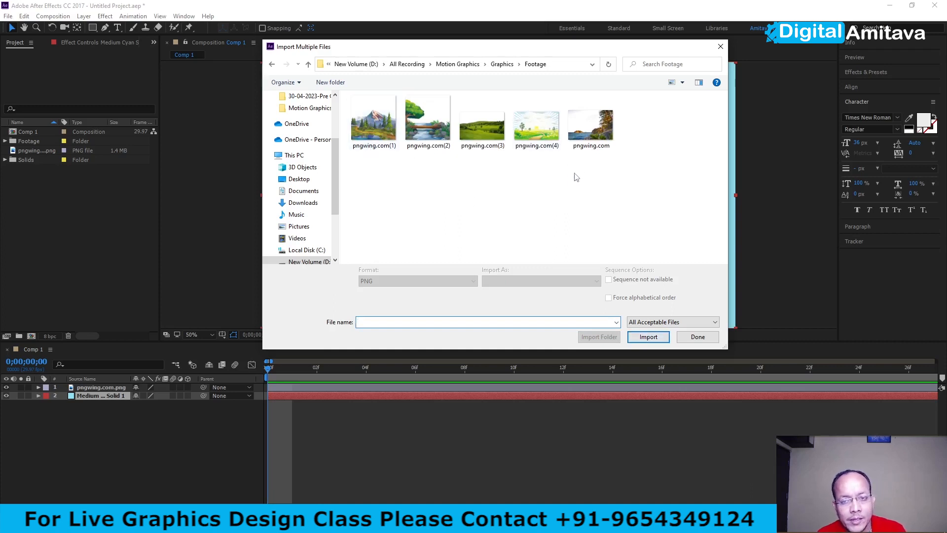
{"action": "left_click_drag", "start_coordinate": [603, 177], "coordinate": [393, 148]}
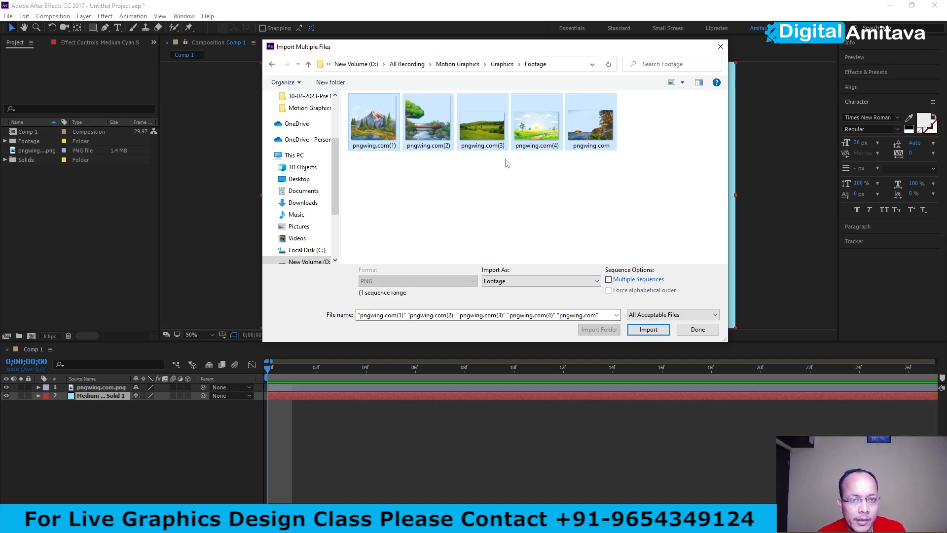
{"action": "left_click", "coordinate": [588, 197]}
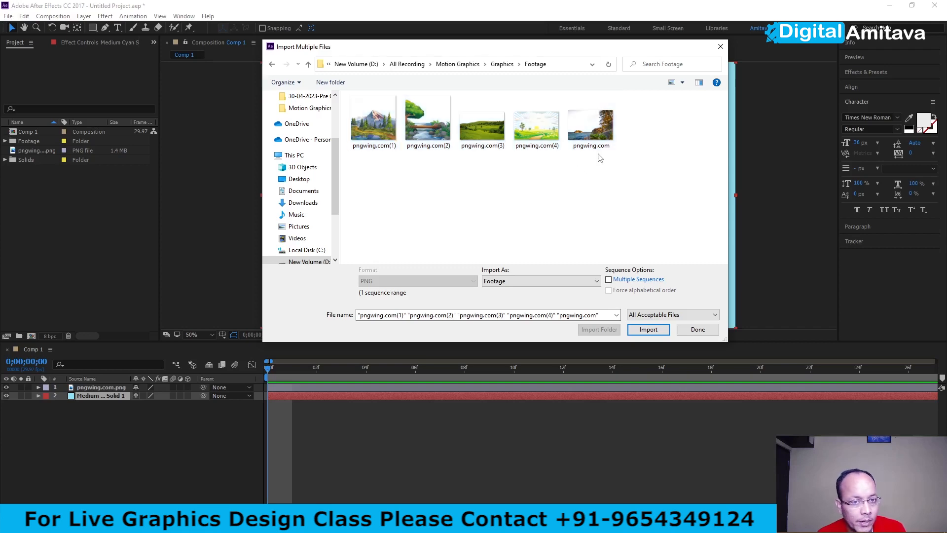
{"action": "left_click", "coordinate": [695, 330]}
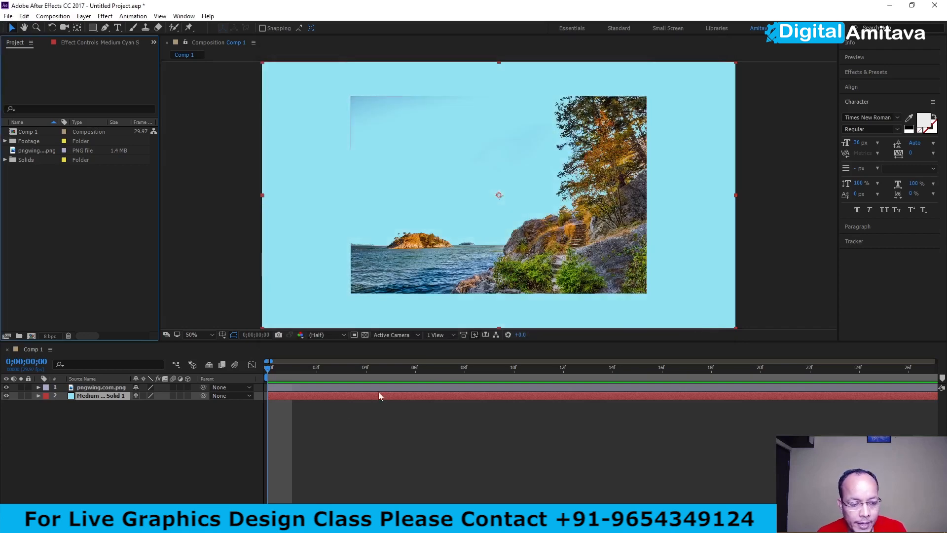
Switch to File Explorer, place its window beside the project item list, and open the Graphics folder in Motion Graphics.
{"action": "left_click", "coordinate": [249, 523]}
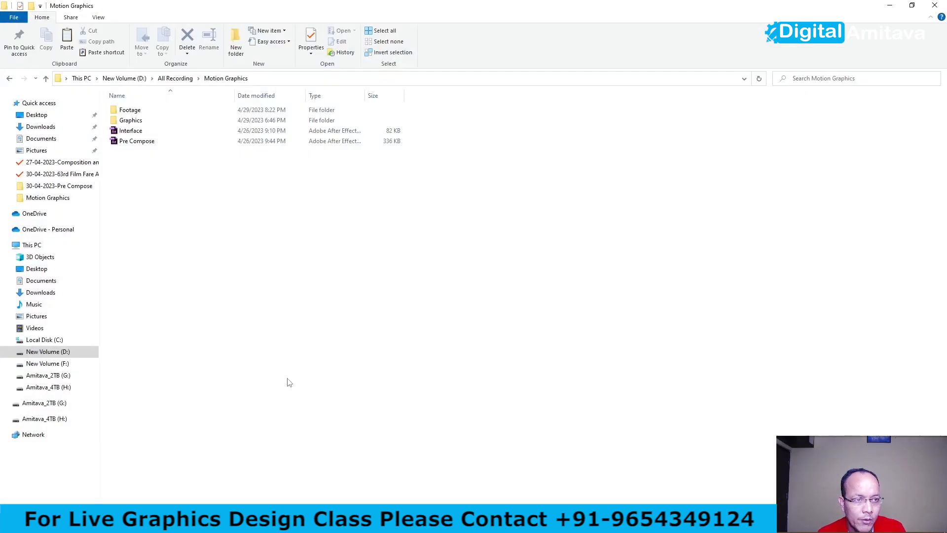
{"action": "left_click", "coordinate": [913, 5]}
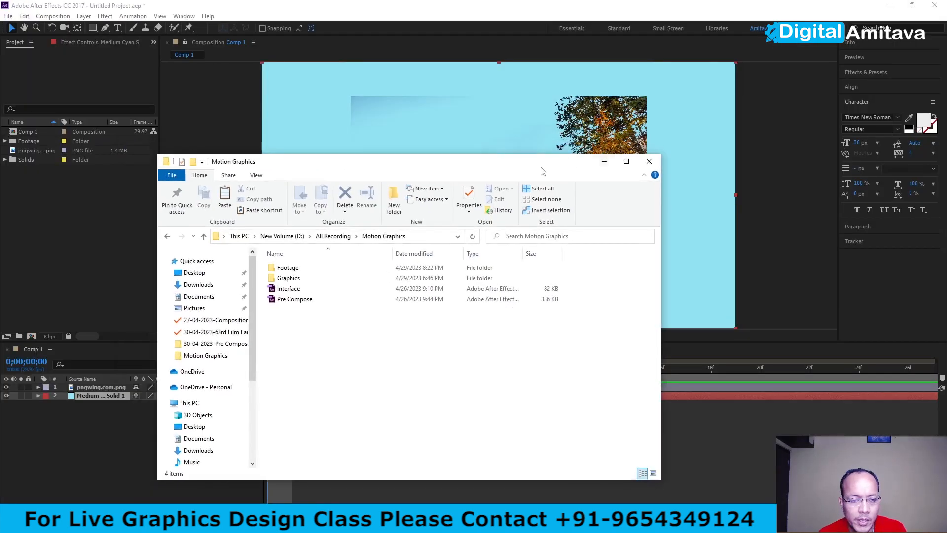
{"action": "left_click_drag", "start_coordinate": [337, 163], "coordinate": [624, 121]}
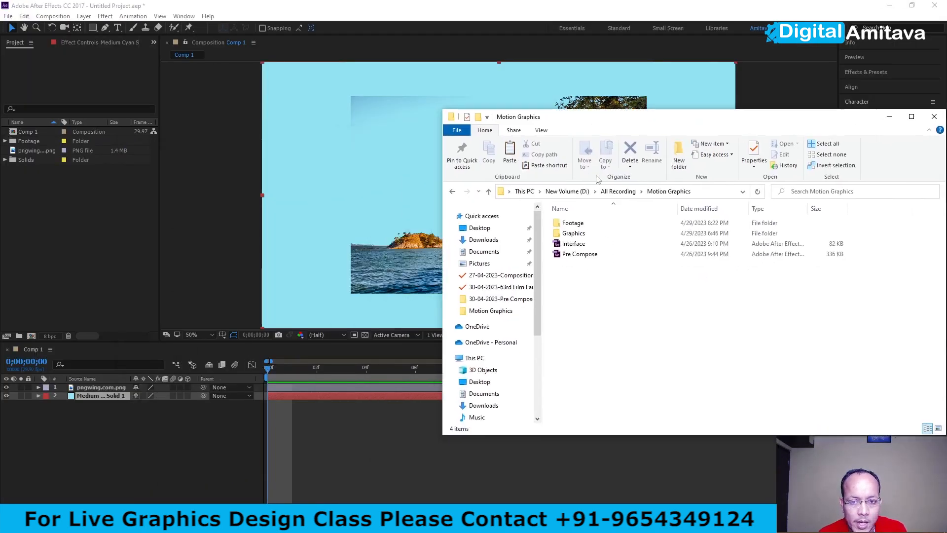
{"action": "left_click", "coordinate": [572, 235]}
{"action": "double_click", "coordinate": [572, 234]}
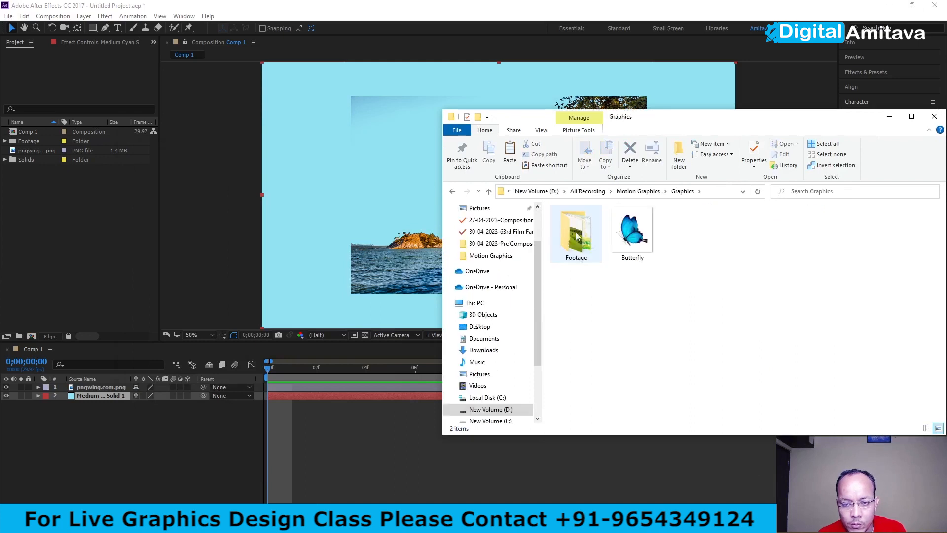
Import the Footage folder from File Explorer into the After Effects project once as a PNG sequence and once as a folder.
{"action": "left_click", "coordinate": [577, 236]}
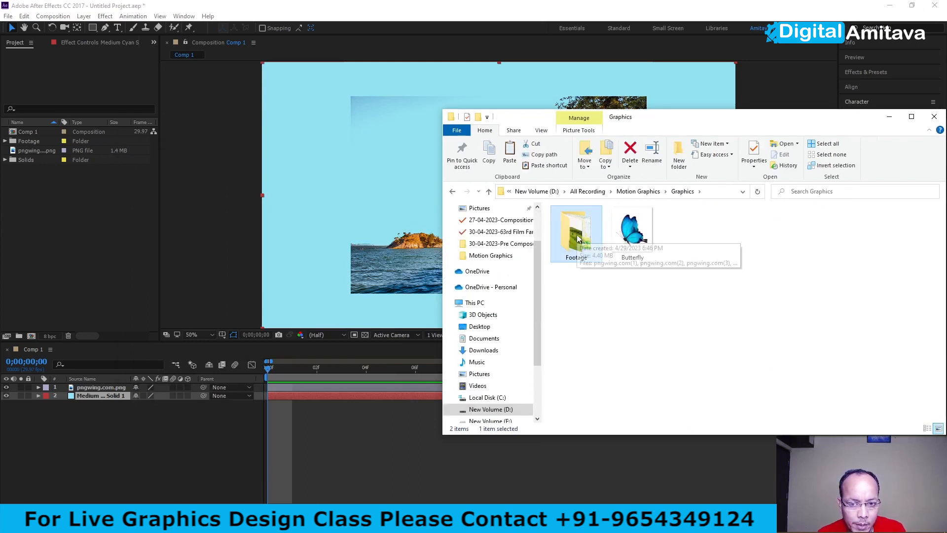
{"action": "left_click_drag", "start_coordinate": [579, 239], "coordinate": [63, 269]}
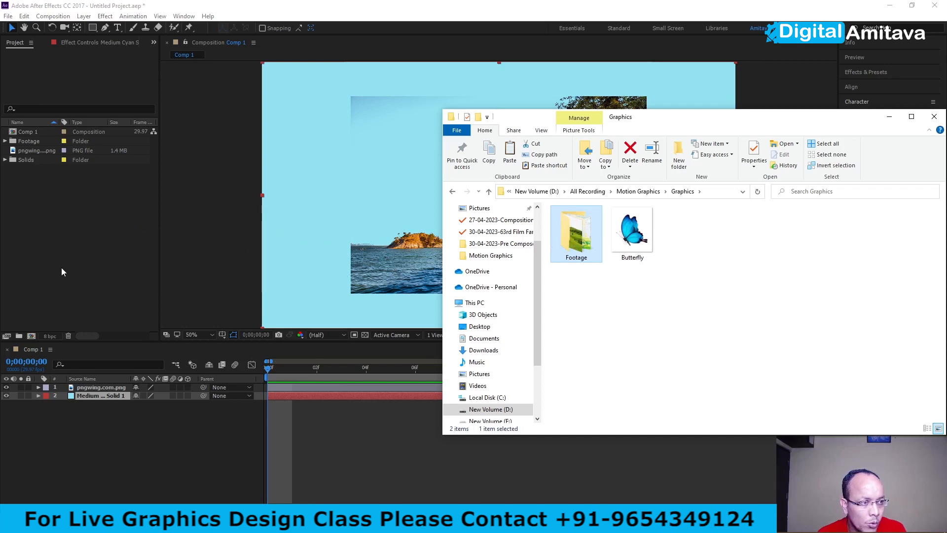
{"action": "left_click", "coordinate": [61, 268]}
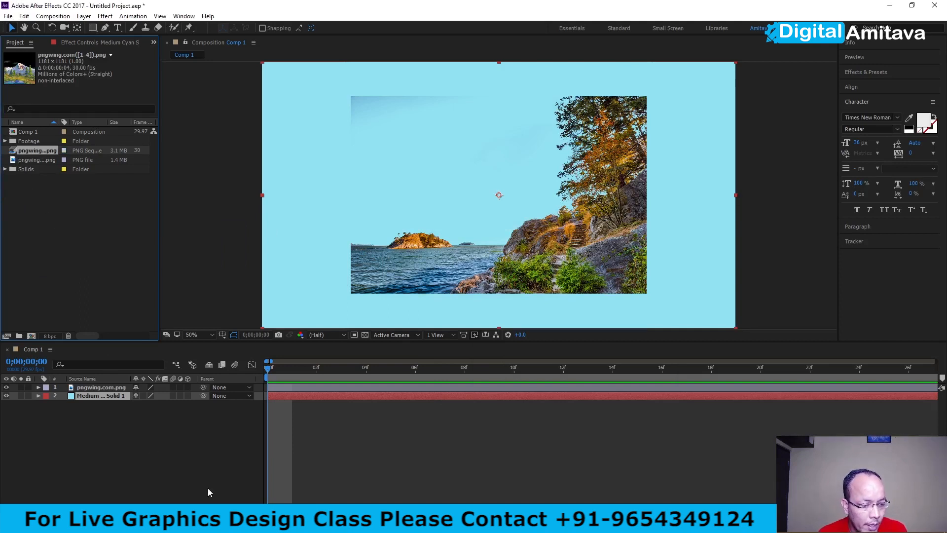
{"action": "left_click", "coordinate": [346, 523]}
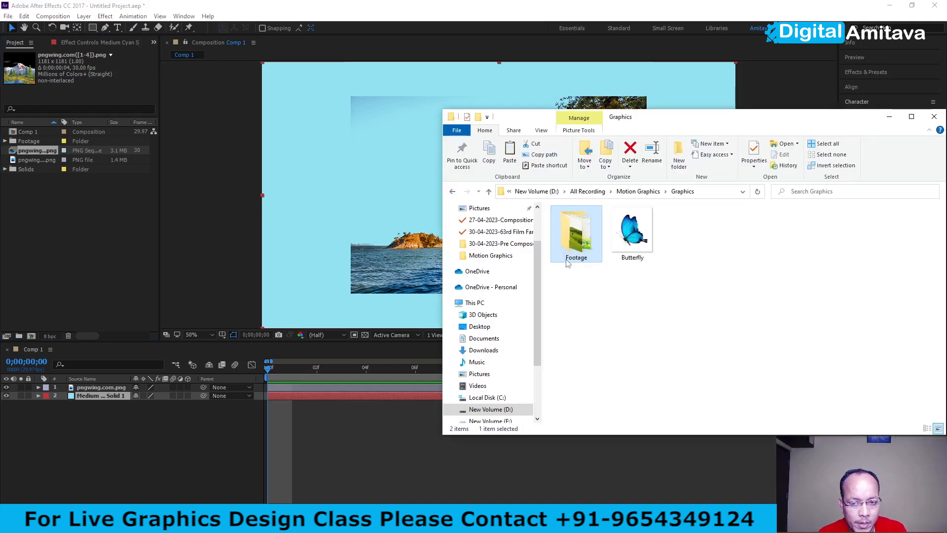
{"action": "left_click_drag", "start_coordinate": [567, 239], "coordinate": [55, 254]}
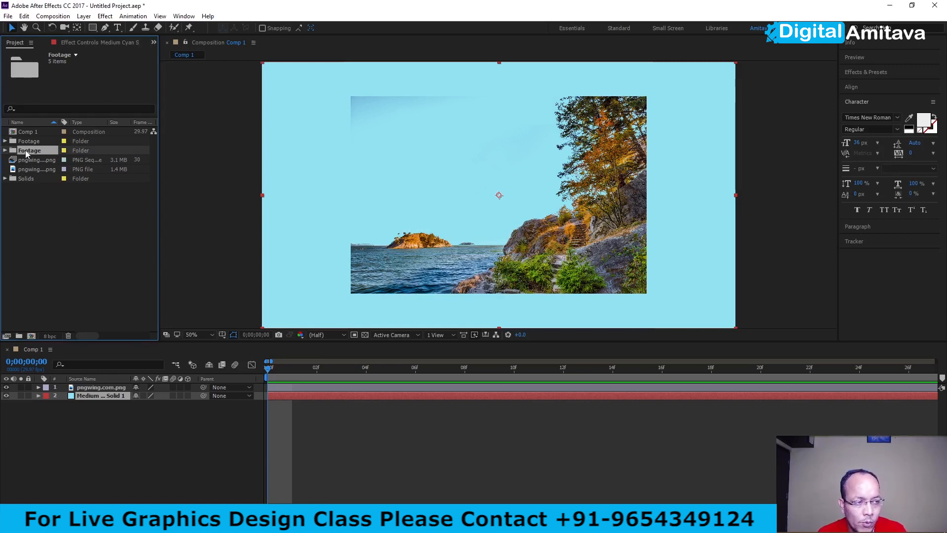
Add the PNG sequence as the top layer of Comp 1 and move the playhead to 0;00;00;01.
{"action": "left_click", "coordinate": [26, 163]}
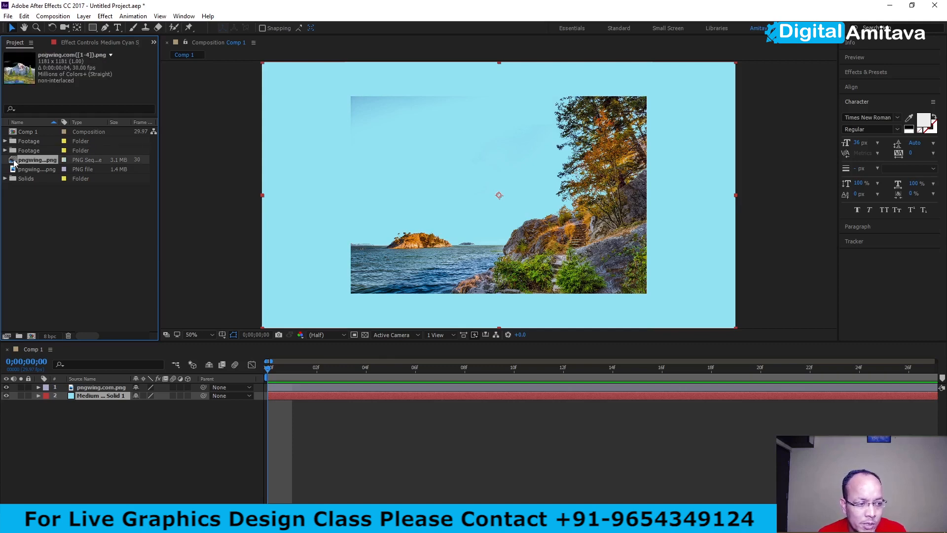
{"action": "left_click_drag", "start_coordinate": [12, 163], "coordinate": [103, 383]}
{"action": "left_click_drag", "start_coordinate": [270, 369], "coordinate": [281, 369]}
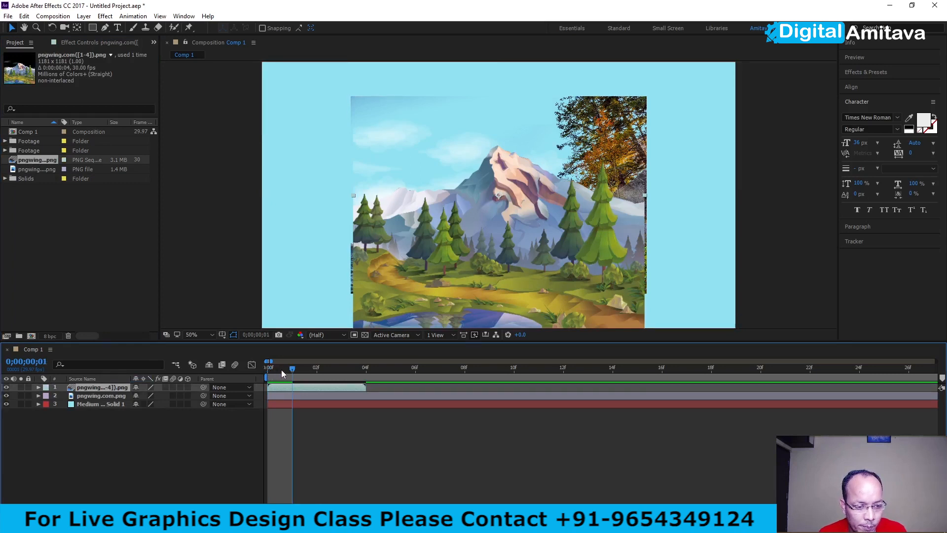
{"action": "left_click", "coordinate": [25, 149]}
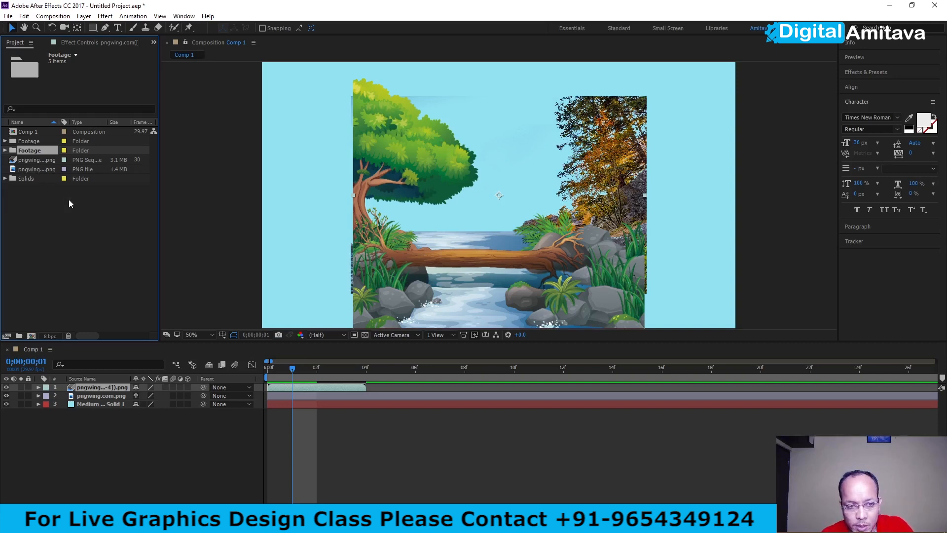
Choose the Effects project from the Project folder in All Recording for an Adobe Premiere Pro project import.
{"action": "right_click", "coordinate": [85, 224]}
{"action": "mouse_move", "coordinate": [117, 272]}
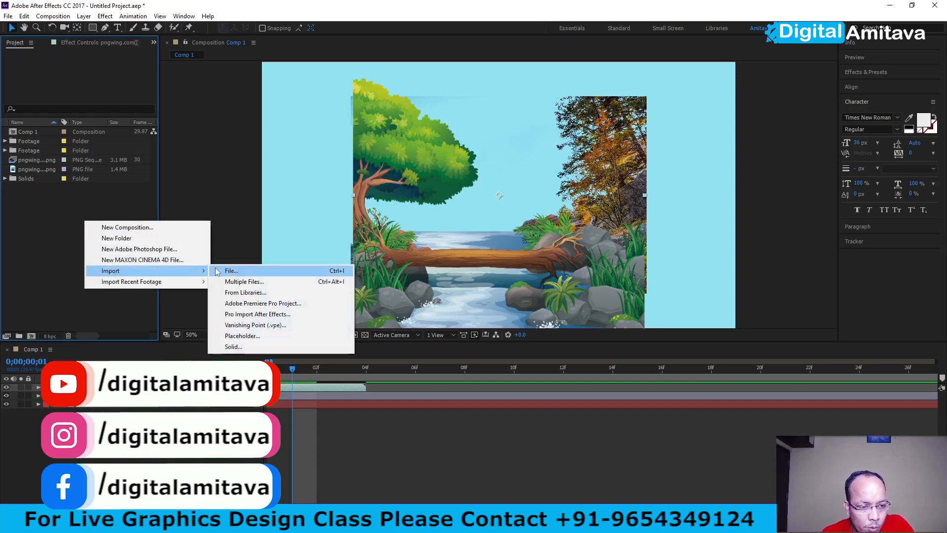
{"action": "left_click", "coordinate": [259, 307]}
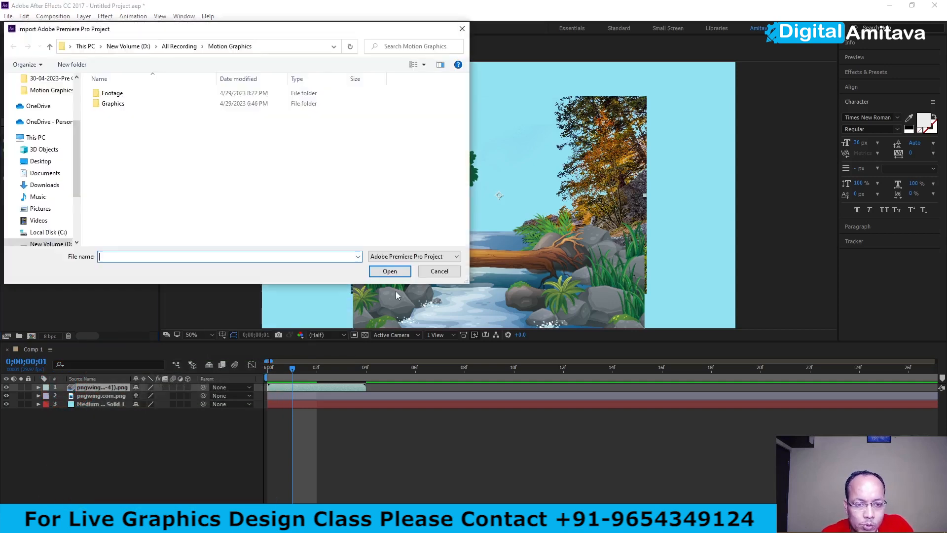
{"action": "left_click_drag", "start_coordinate": [240, 31], "coordinate": [463, 61]}
{"action": "left_click", "coordinate": [401, 75]}
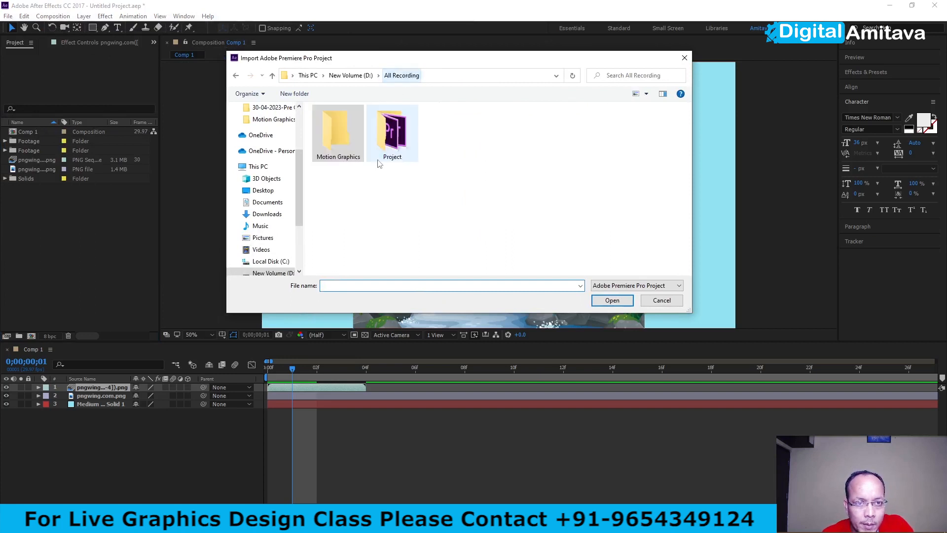
{"action": "double_click", "coordinate": [398, 144]}
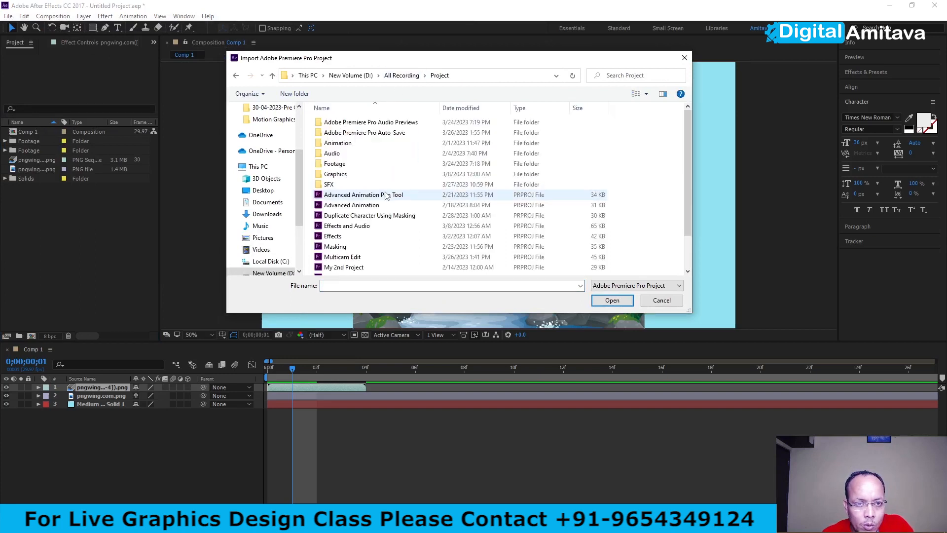
{"action": "left_click", "coordinate": [338, 236]}
{"action": "left_click", "coordinate": [622, 302]}
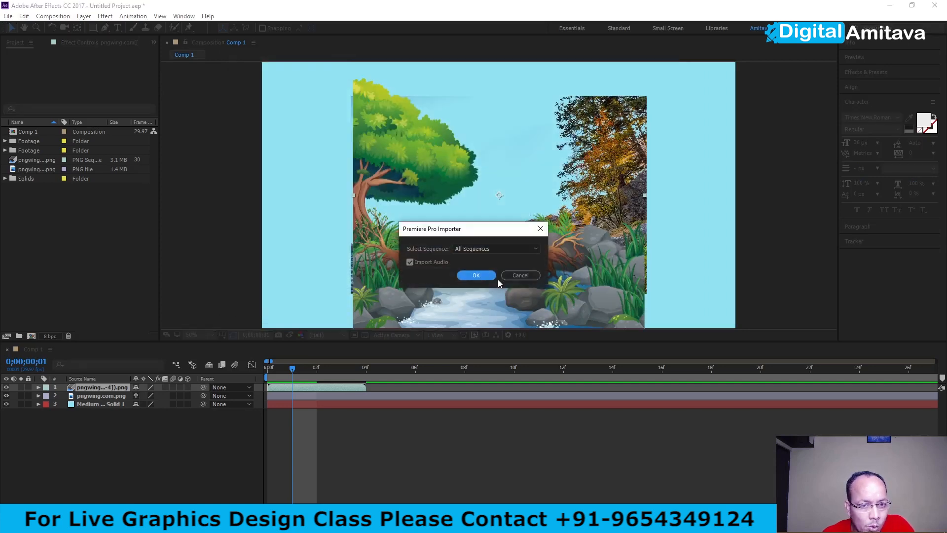
Import all sequences of the Effects Premiere Pro project with audio included, and deselect the imported items.
{"action": "left_click", "coordinate": [470, 249]}
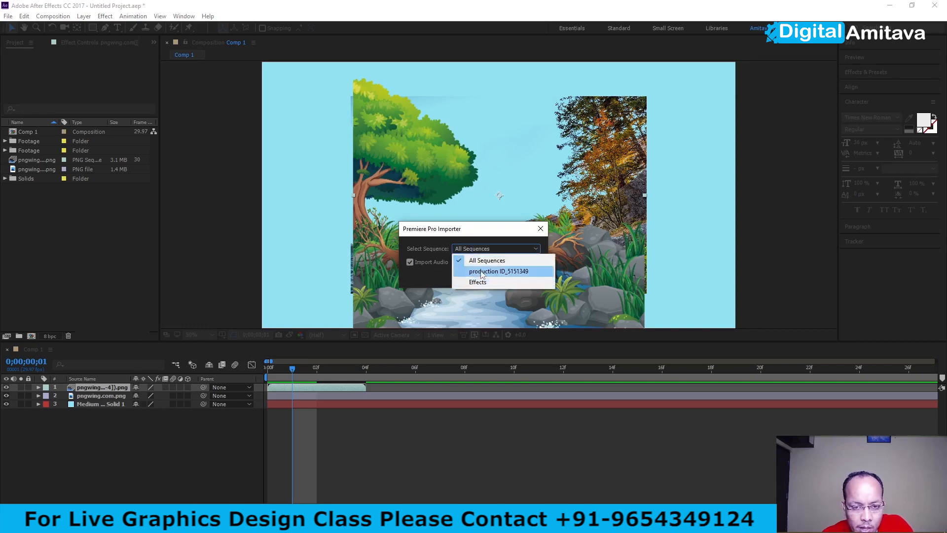
{"action": "left_click", "coordinate": [486, 261]}
{"action": "left_click", "coordinate": [485, 279]}
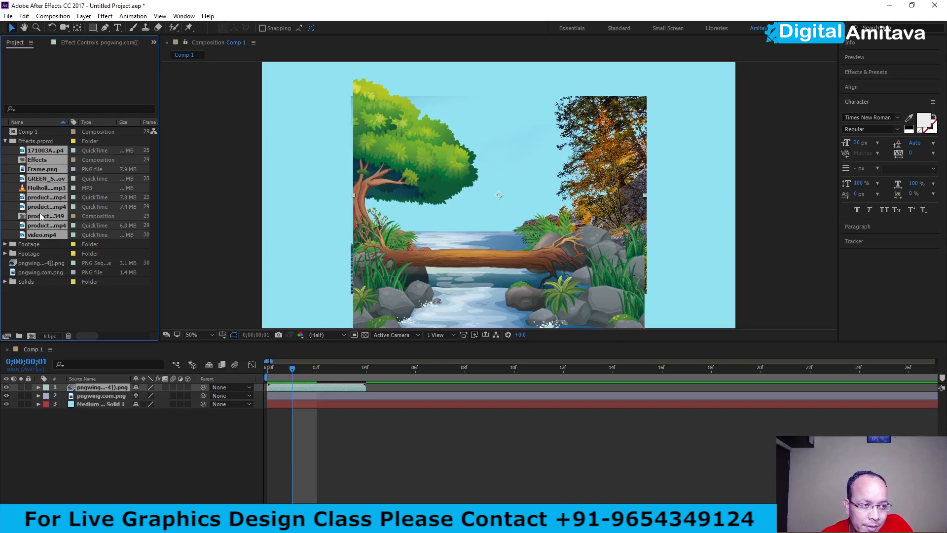
{"action": "left_click", "coordinate": [49, 304]}
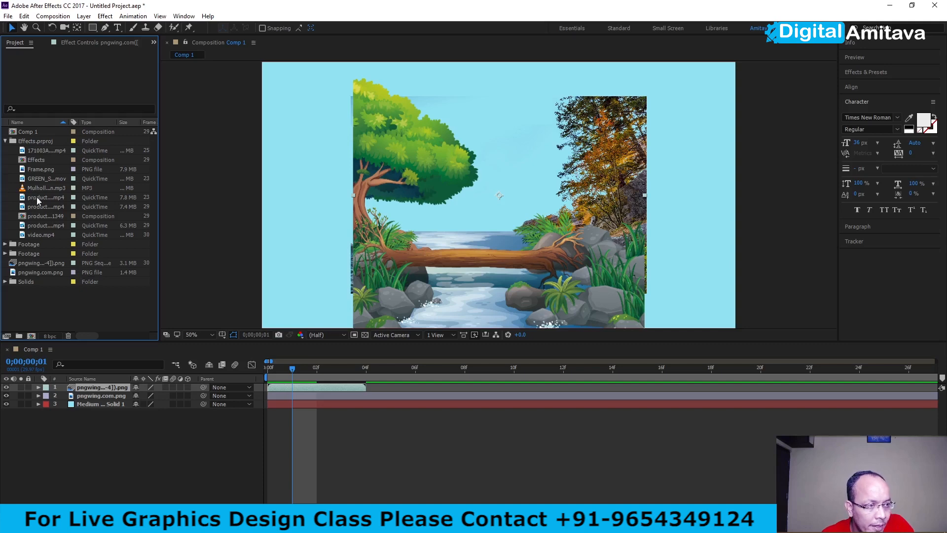
Open the imported Effects composition, scrub its timeline to 0:00:23:08 to review the clips, and collapse the Effects.prproj folder.
{"action": "left_click", "coordinate": [22, 161]}
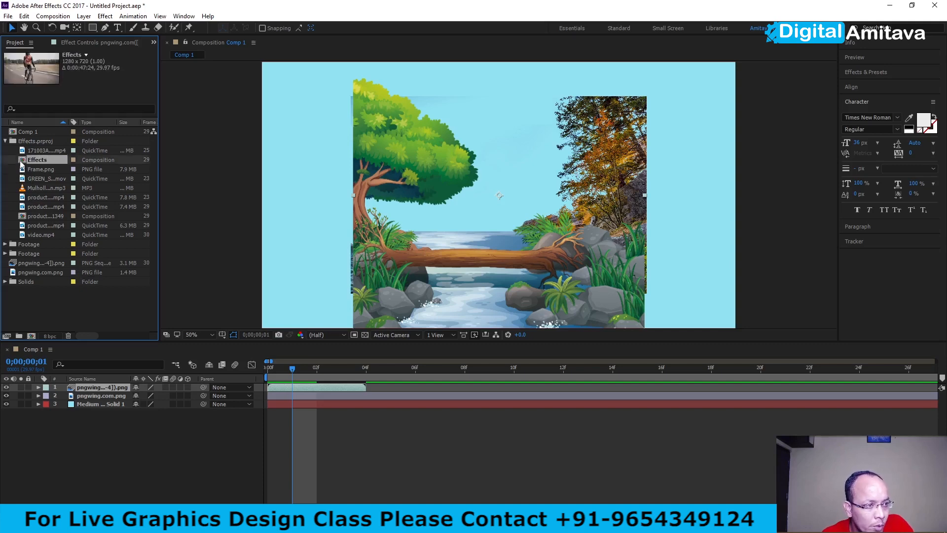
{"action": "double_click", "coordinate": [21, 160]}
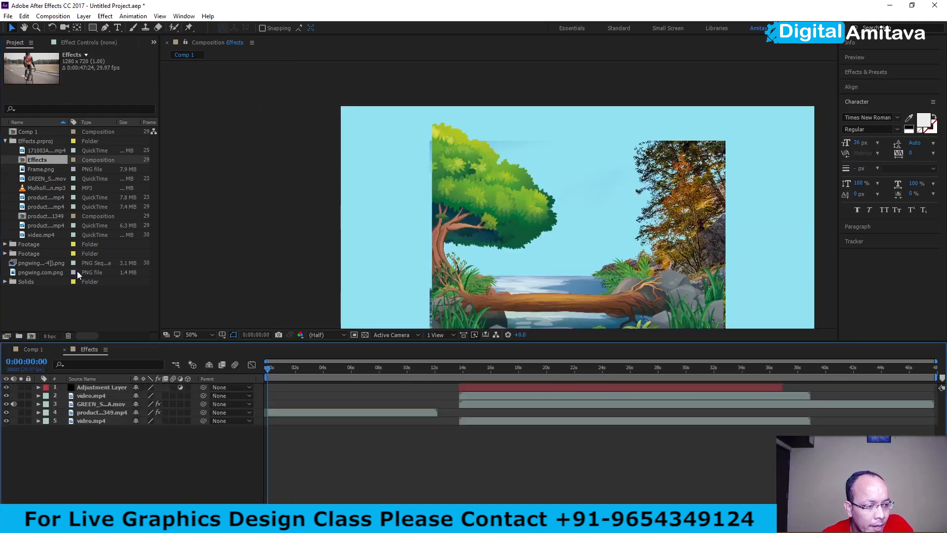
{"action": "left_click_drag", "start_coordinate": [267, 368], "coordinate": [334, 366]}
{"action": "left_click_drag", "start_coordinate": [415, 365], "coordinate": [494, 365]}
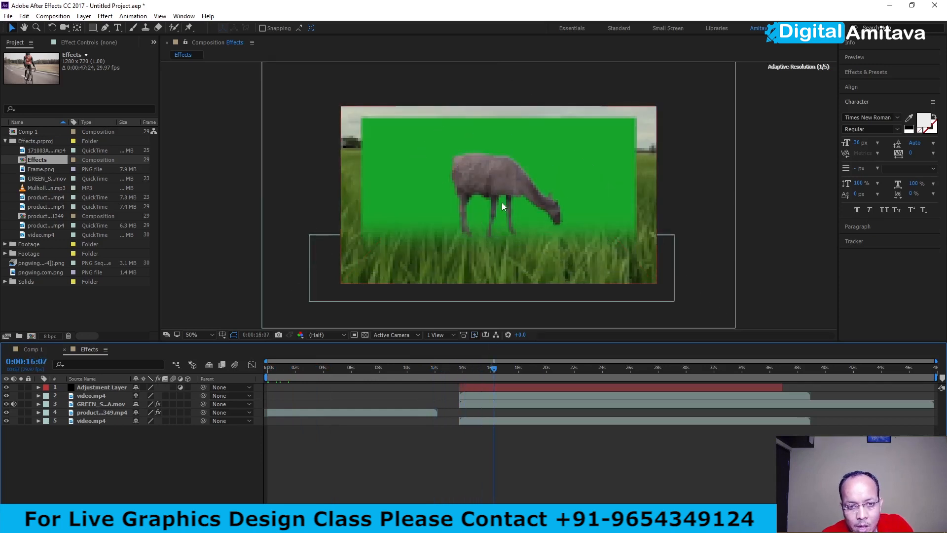
{"action": "left_click_drag", "start_coordinate": [496, 369], "coordinate": [595, 368]}
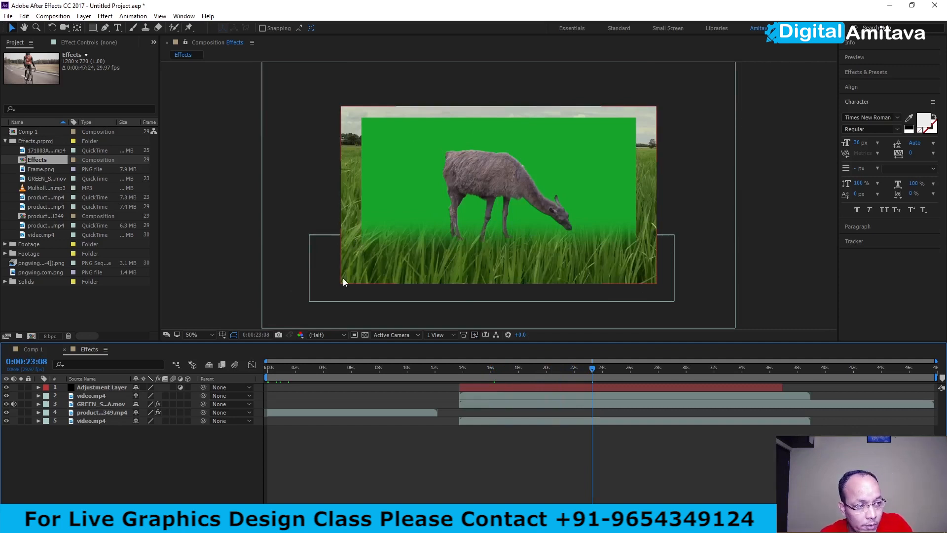
{"action": "left_click", "coordinate": [5, 141]}
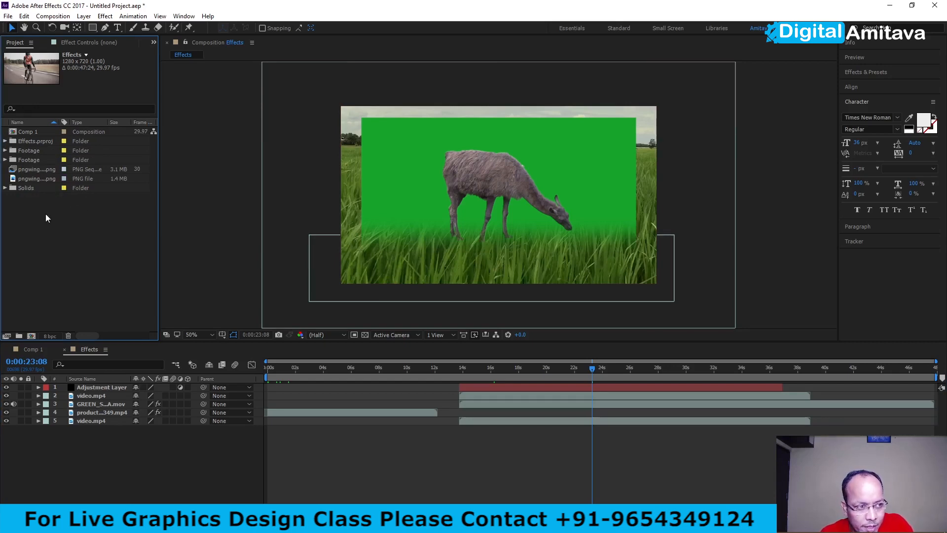
{"action": "left_click", "coordinate": [20, 179]}
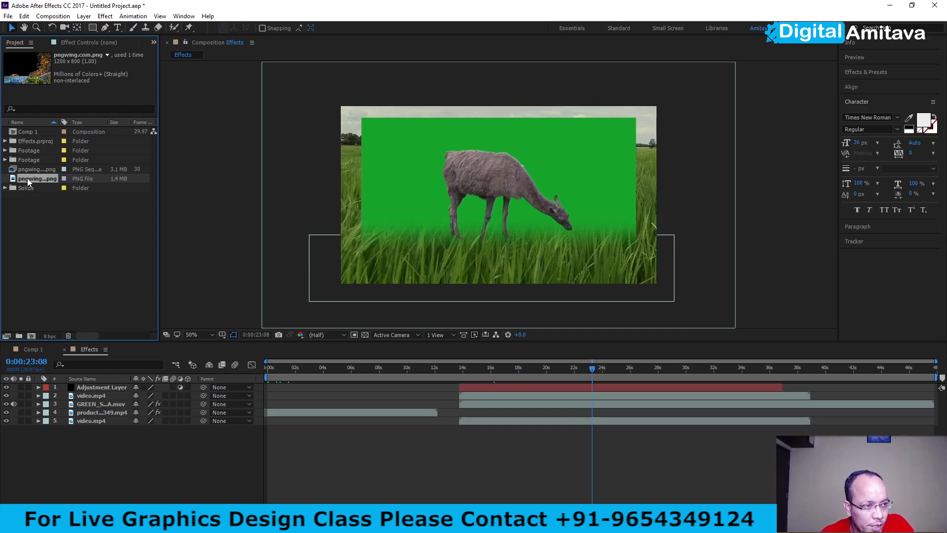
{"action": "right_click", "coordinate": [66, 265]}
{"action": "left_click", "coordinate": [59, 272]}
Pre-compose the pngwing.com.png and solid layers of Comp 1 into a new composition named Image, moving all attributes.
{"action": "left_click", "coordinate": [35, 351]}
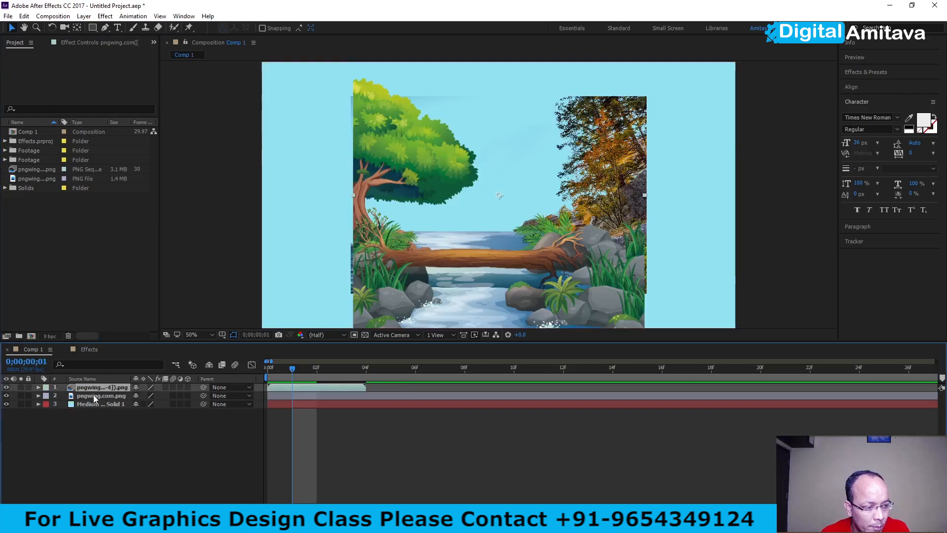
{"action": "left_click", "coordinate": [87, 396]}
{"action": "left_click", "coordinate": [93, 405], "text": "shift"}
{"action": "right_click", "coordinate": [93, 404]}
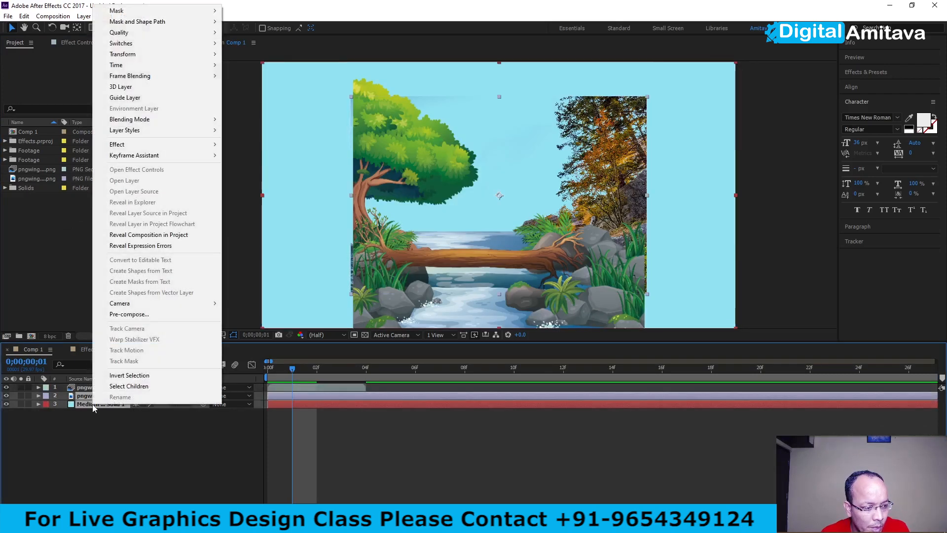
{"action": "left_click", "coordinate": [126, 315]}
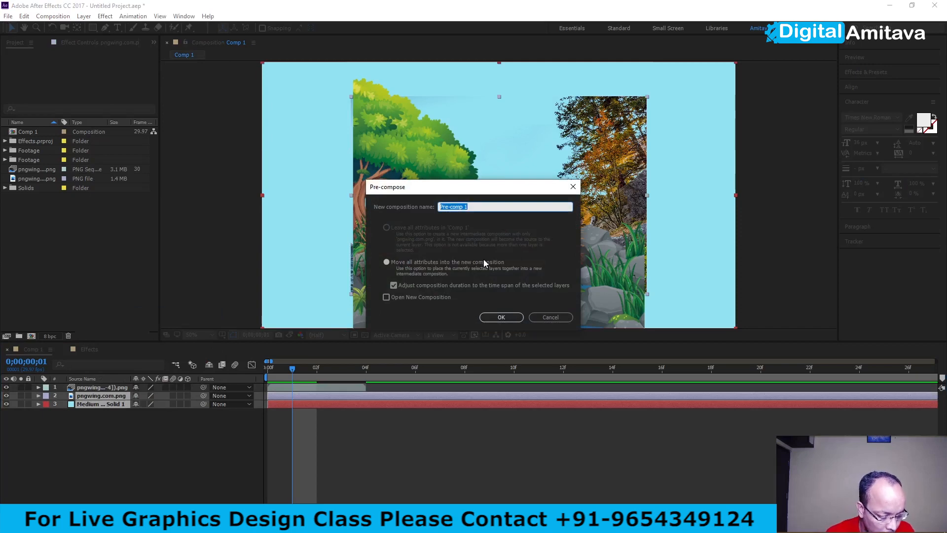
{"action": "type", "text": "Image"}
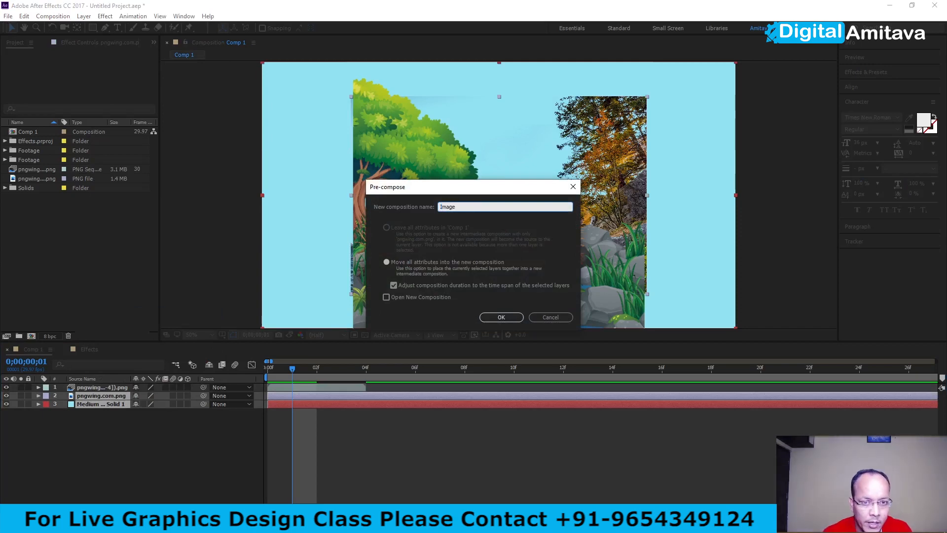
{"action": "left_click", "coordinate": [502, 317]}
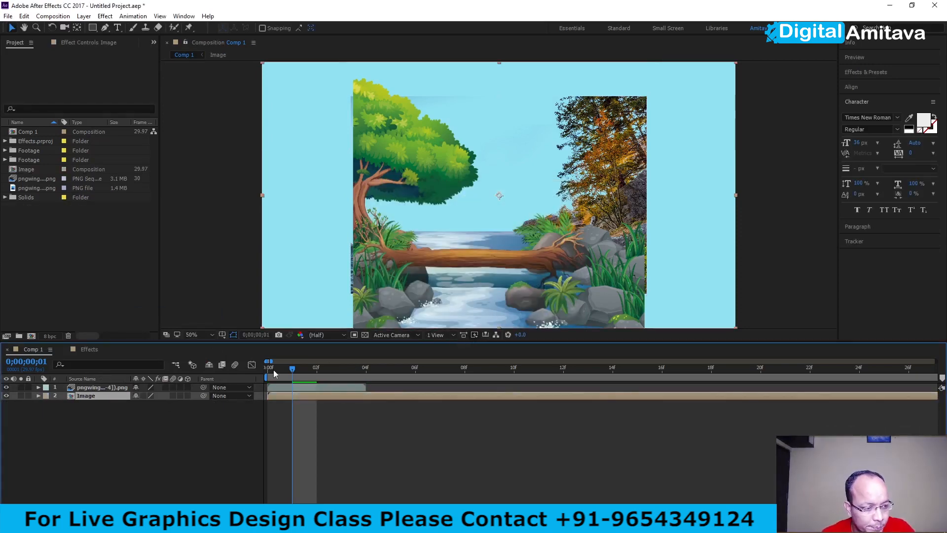
Open the Image composition and select its pngwing.com.png layer and the matching source file in the project.
{"action": "double_click", "coordinate": [74, 396]}
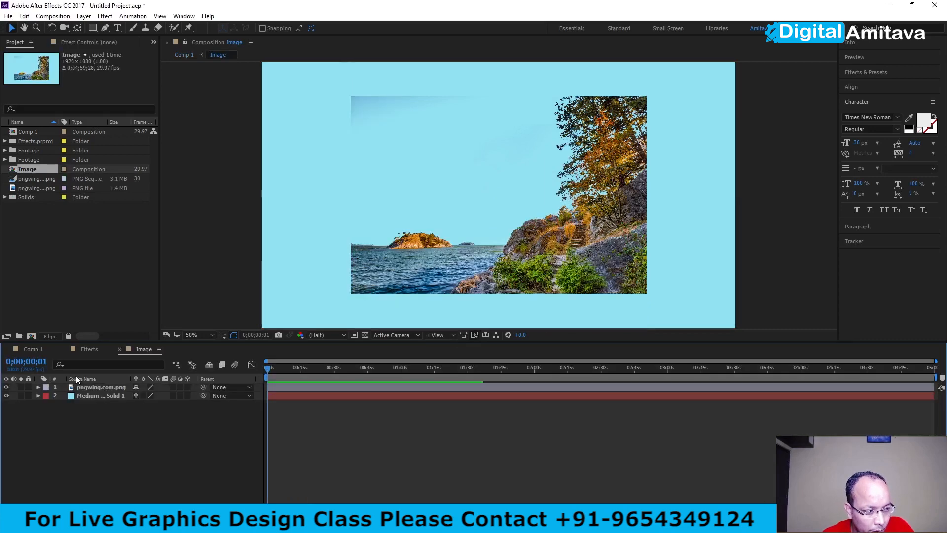
{"action": "left_click", "coordinate": [94, 388]}
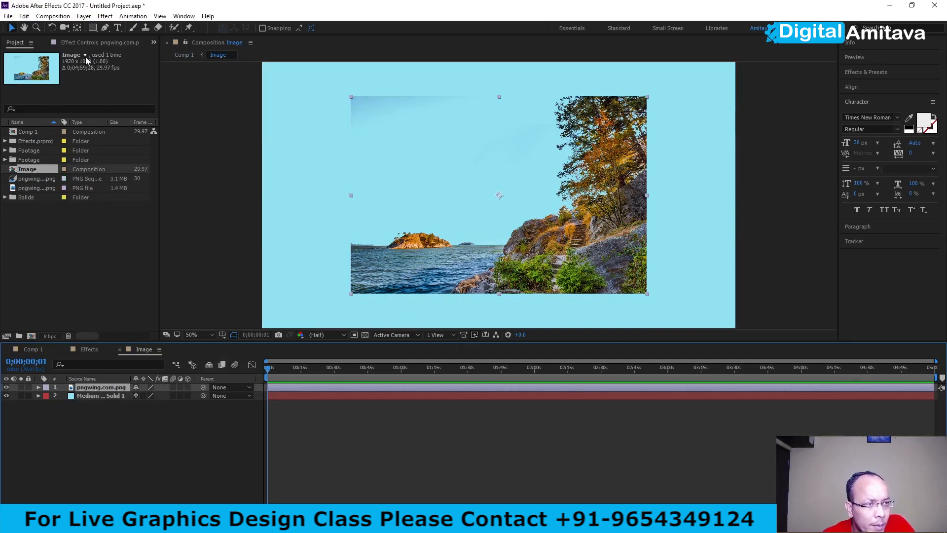
{"action": "left_click", "coordinate": [42, 232]}
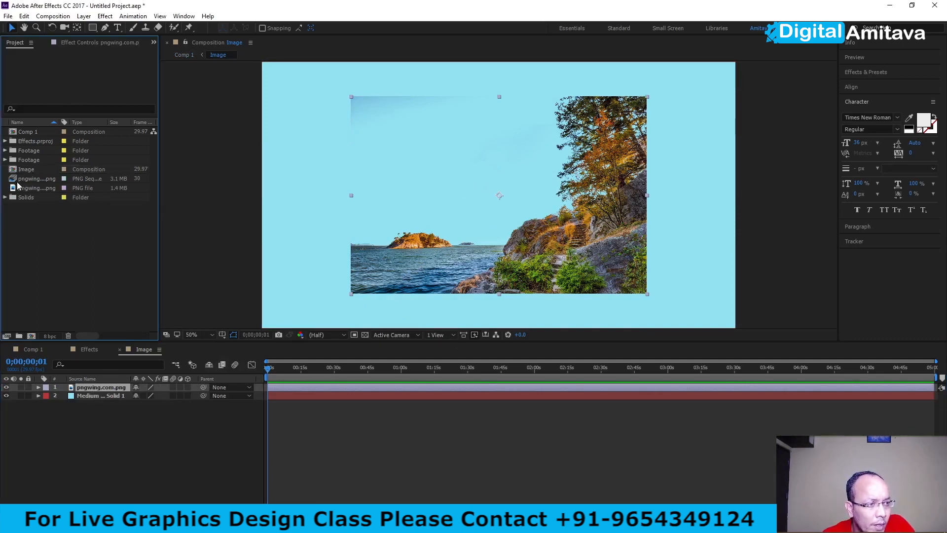
{"action": "left_click", "coordinate": [20, 189]}
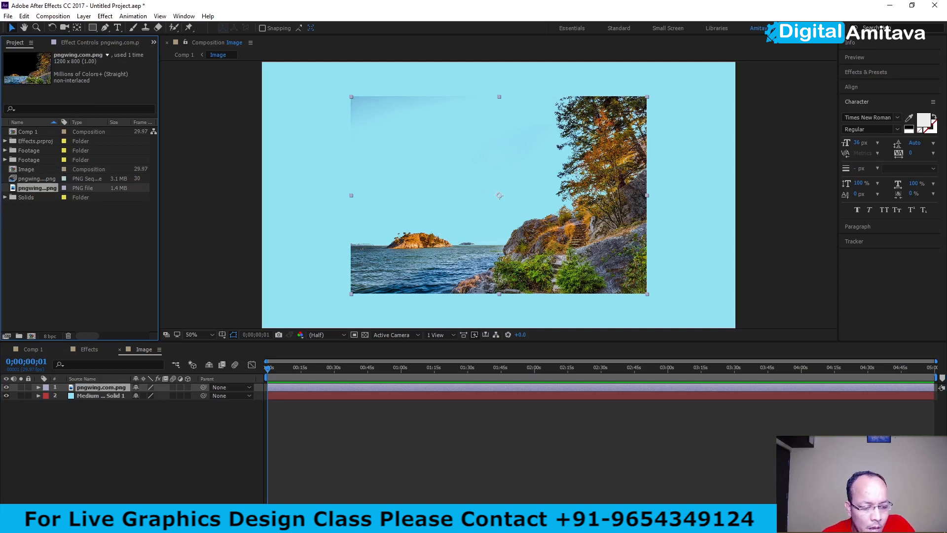
Switch to File Explorer, rename the pngwing.com image in the Footage folder to pngwing111.com, and close the window.
{"action": "left_click", "coordinate": [348, 523]}
{"action": "double_click", "coordinate": [587, 247]}
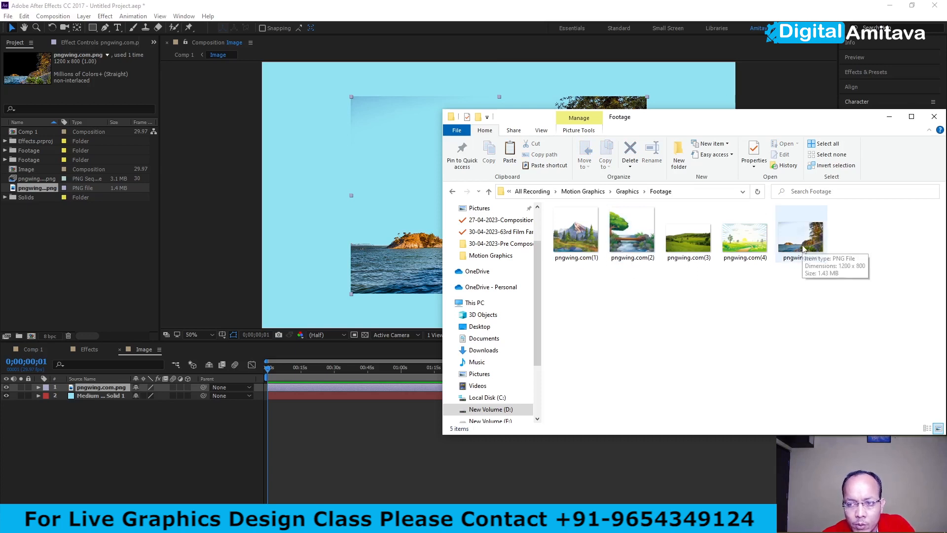
{"action": "left_click", "coordinate": [800, 234]}
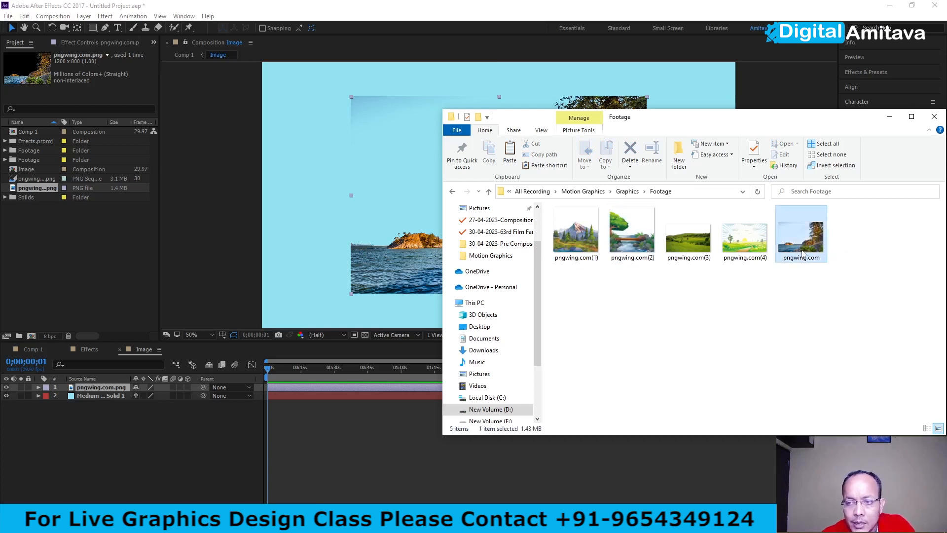
{"action": "key", "text": "F2"}
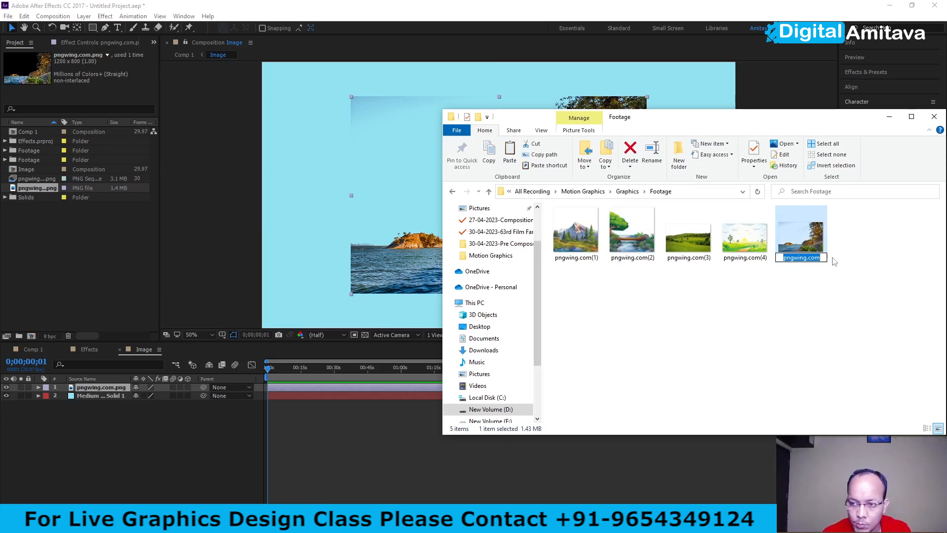
{"action": "left_click", "coordinate": [810, 258]}
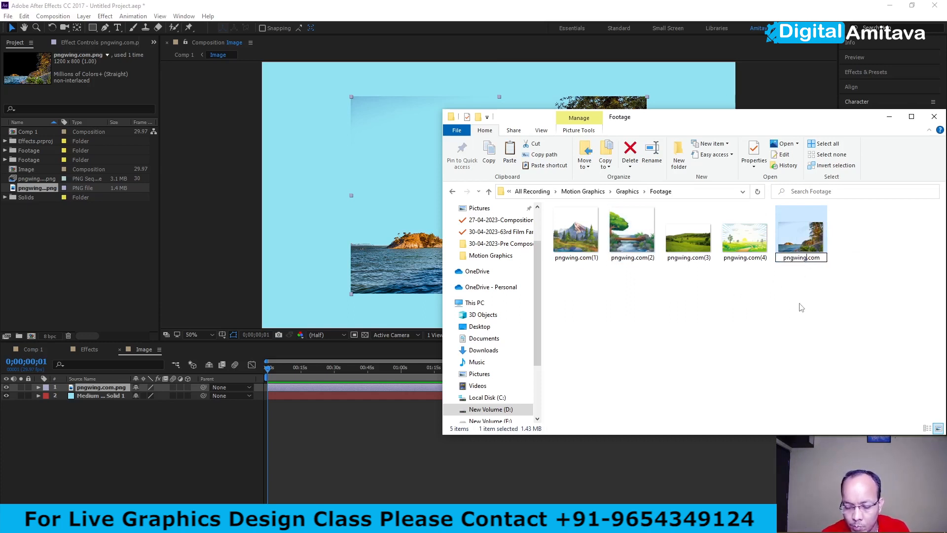
{"action": "type", "text": "111"}
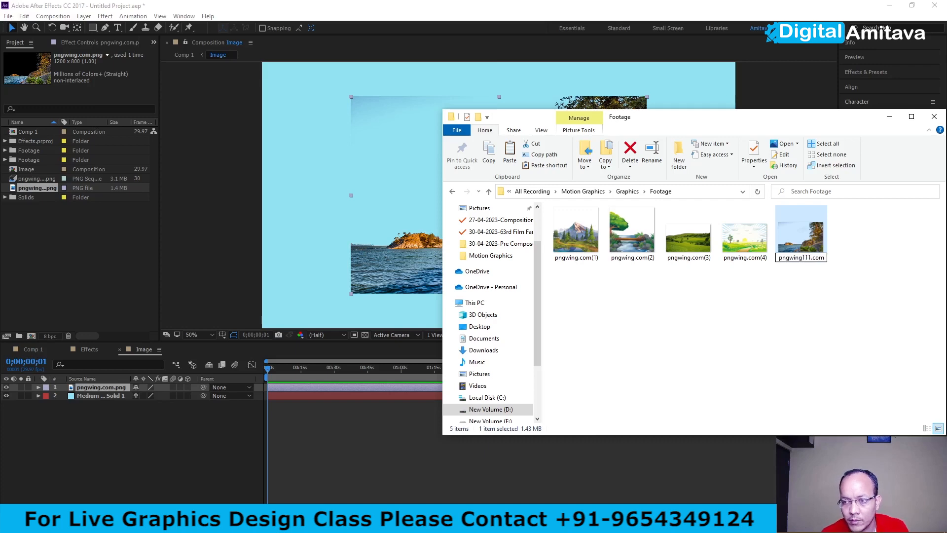
{"action": "left_click", "coordinate": [832, 318]}
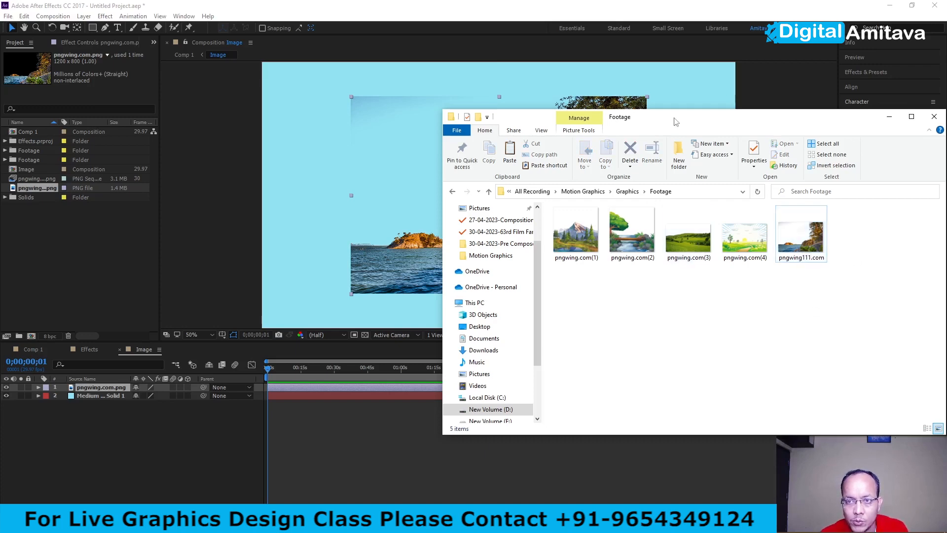
{"action": "left_click_drag", "start_coordinate": [674, 118], "coordinate": [535, 116]}
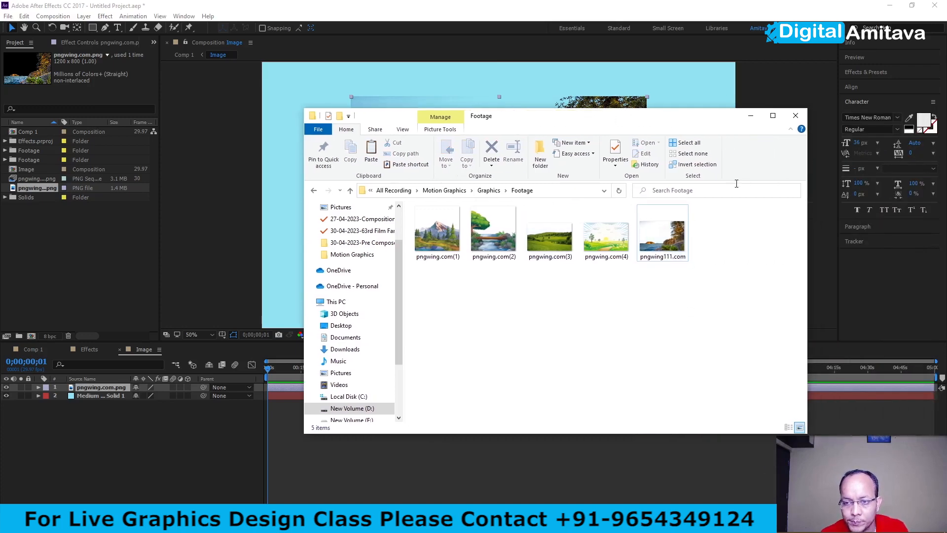
{"action": "left_click", "coordinate": [796, 115]}
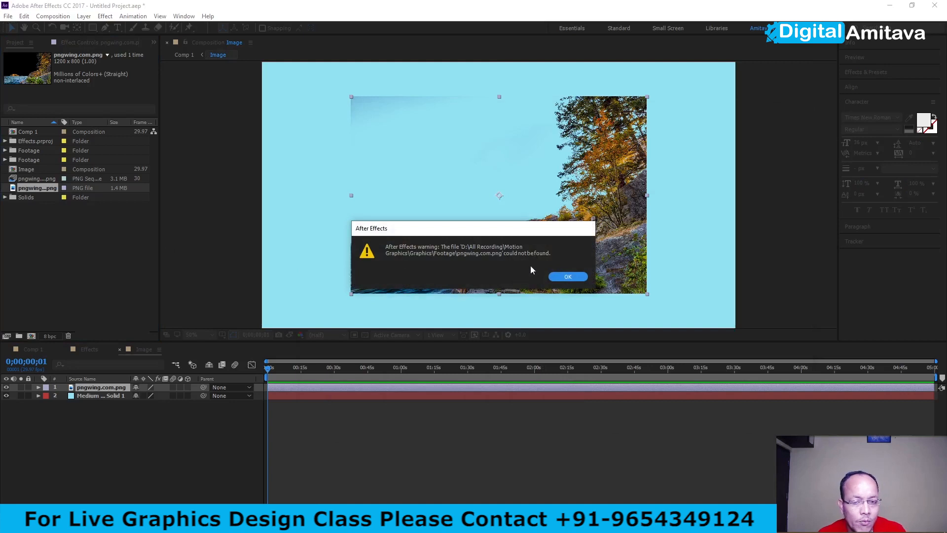
Dismiss the missing-file warnings and replace the pngwing.com.png footage with the pngwing111.com image from the Footage folder.
{"action": "left_click", "coordinate": [568, 276]}
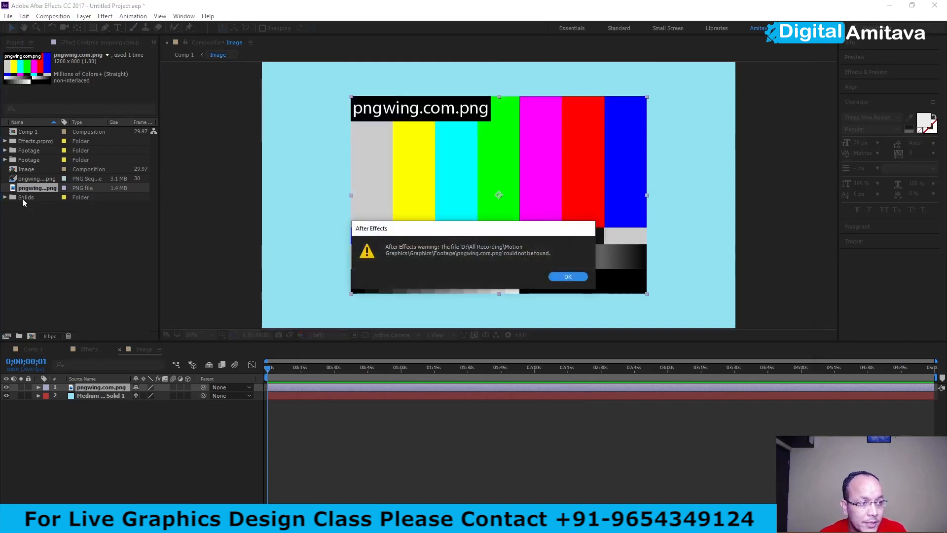
{"action": "left_click", "coordinate": [558, 277]}
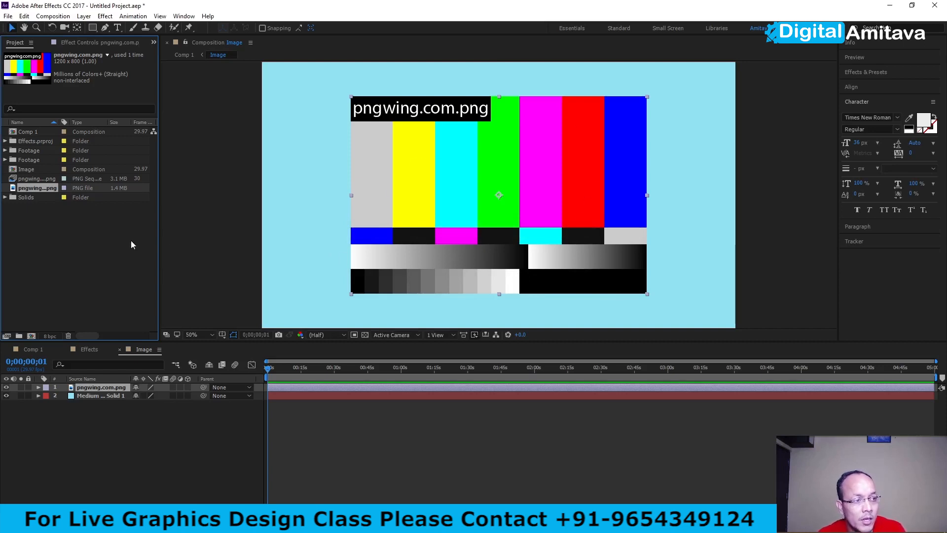
{"action": "right_click", "coordinate": [22, 187]}
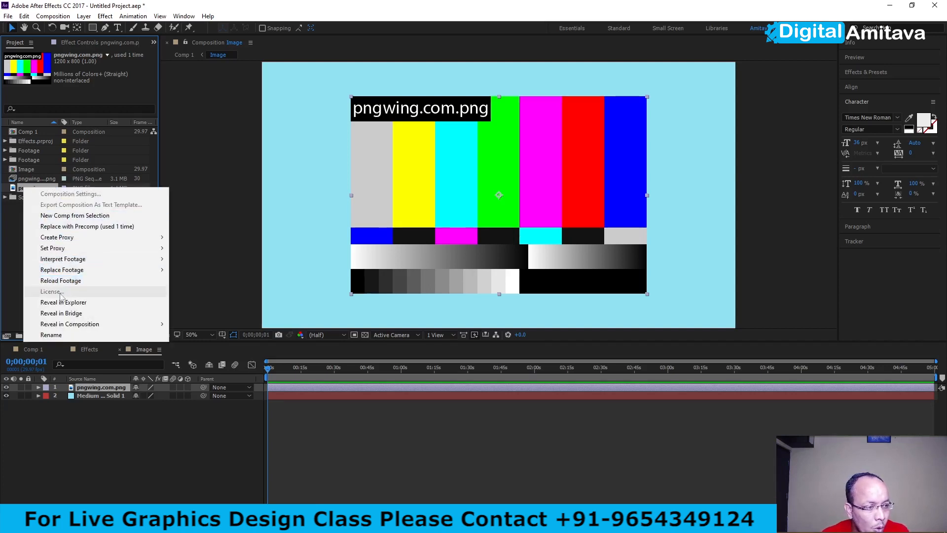
{"action": "mouse_move", "coordinate": [60, 270]}
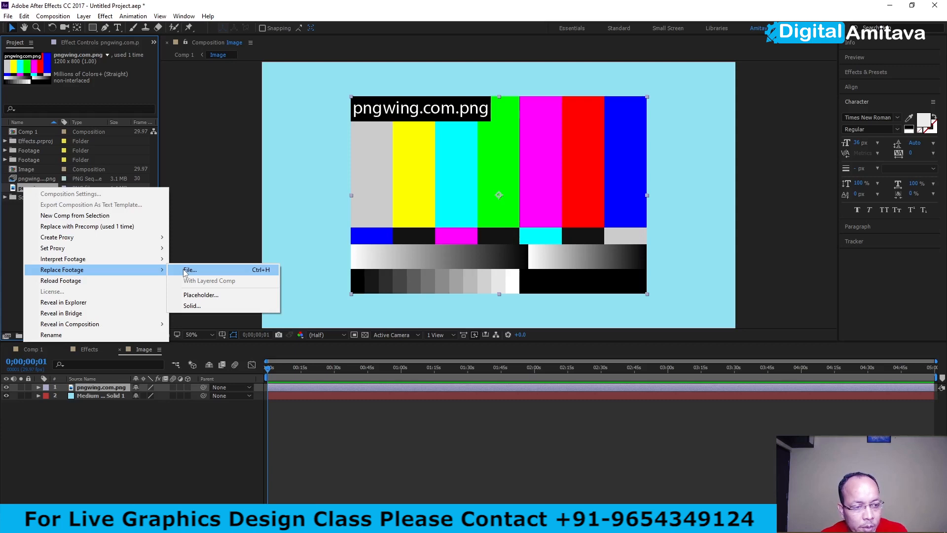
{"action": "left_click", "coordinate": [188, 271]}
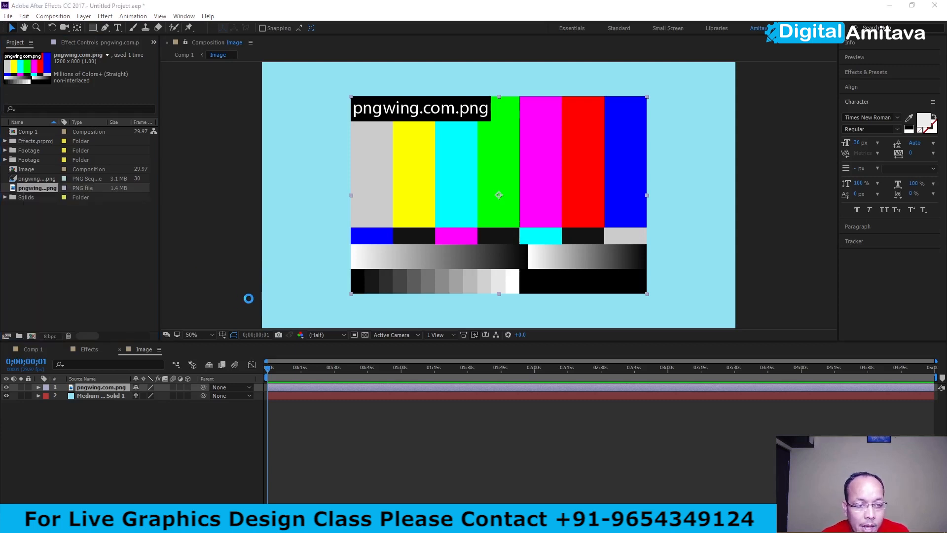
{"action": "left_click", "coordinate": [598, 130]}
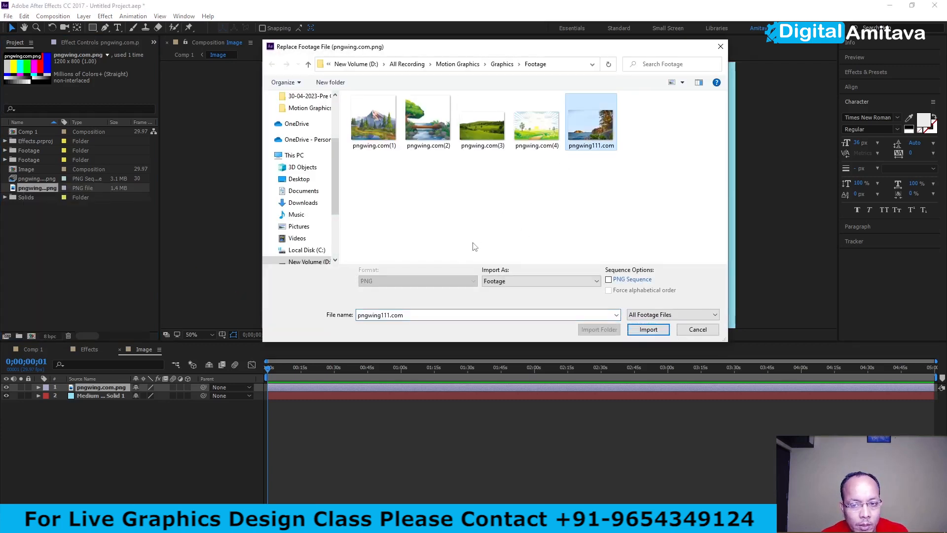
{"action": "left_click", "coordinate": [656, 330]}
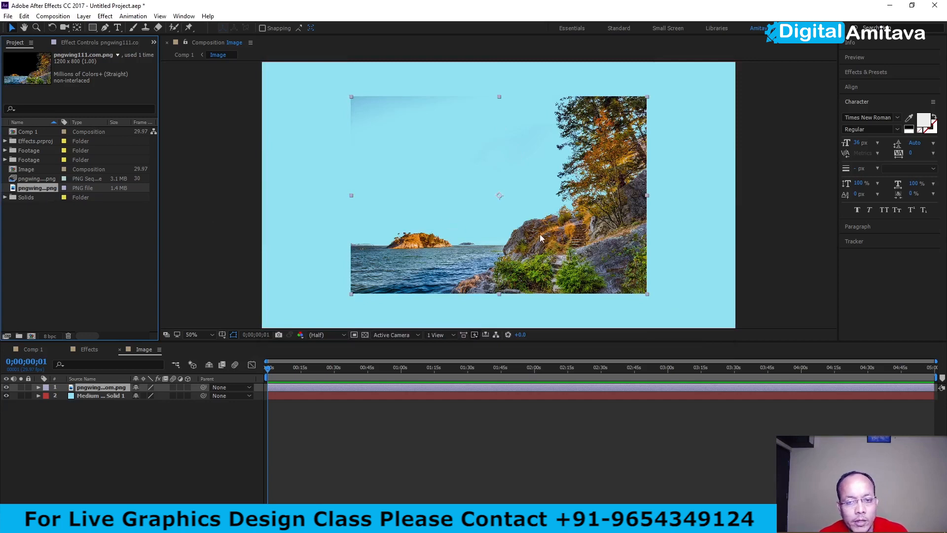
{"action": "left_click", "coordinate": [61, 234]}
{"action": "left_click", "coordinate": [22, 188]}
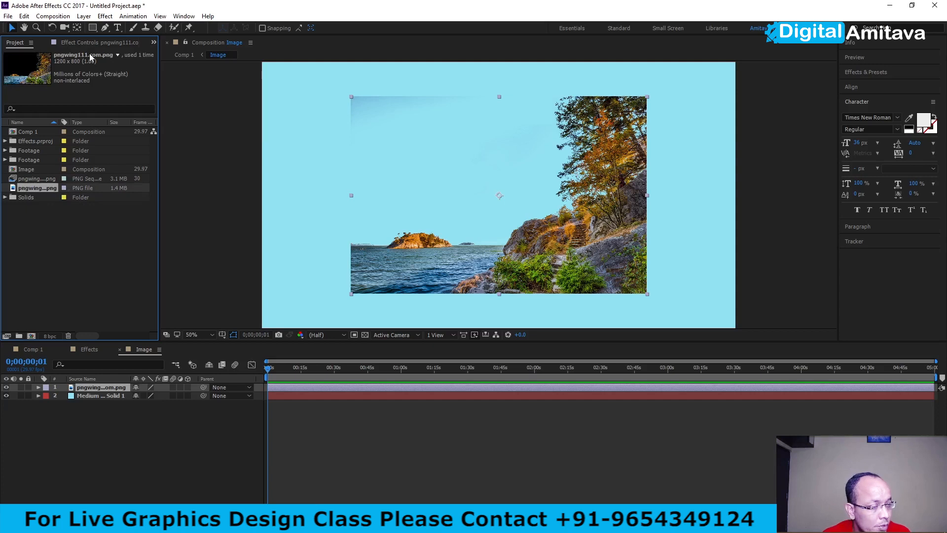
{"action": "left_click", "coordinate": [81, 223]}
{"action": "left_click", "coordinate": [29, 188]}
{"action": "right_click", "coordinate": [32, 186]}
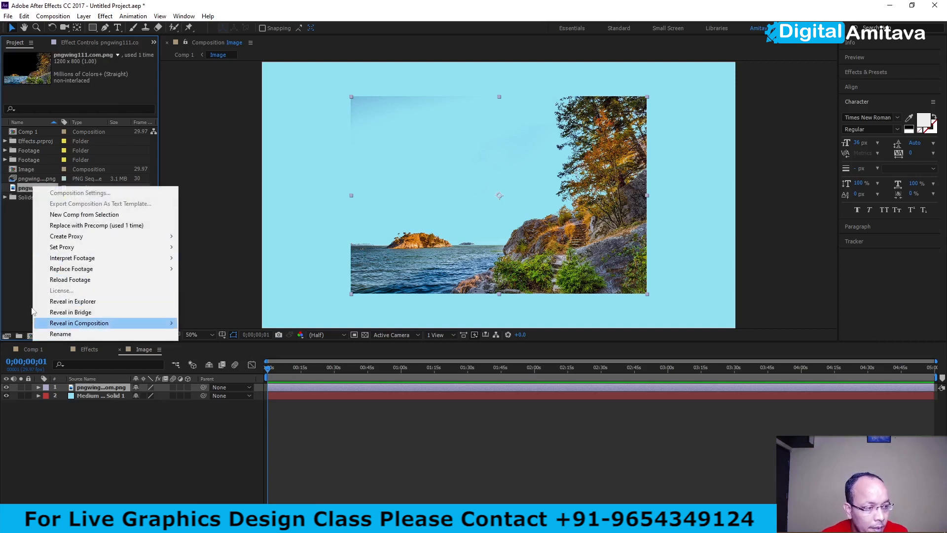
{"action": "left_click", "coordinate": [32, 311]}
{"action": "left_click", "coordinate": [27, 188]}
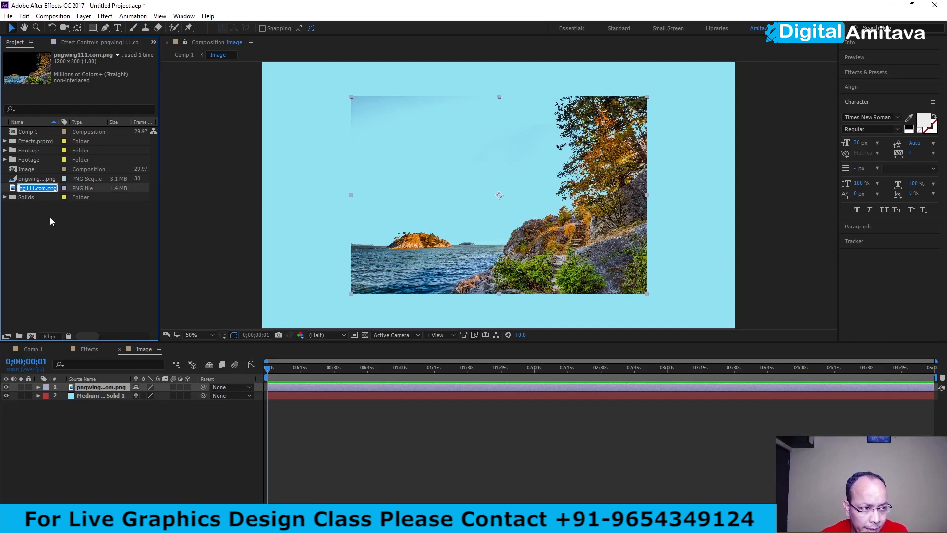
{"action": "left_click_drag", "start_coordinate": [43, 187], "coordinate": [2, 190]}
{"action": "left_click", "coordinate": [41, 224]}
Rename the relinked pngwing111.com.png footage item in the project as 111.com.png and select it.
{"action": "right_click", "coordinate": [35, 189]}
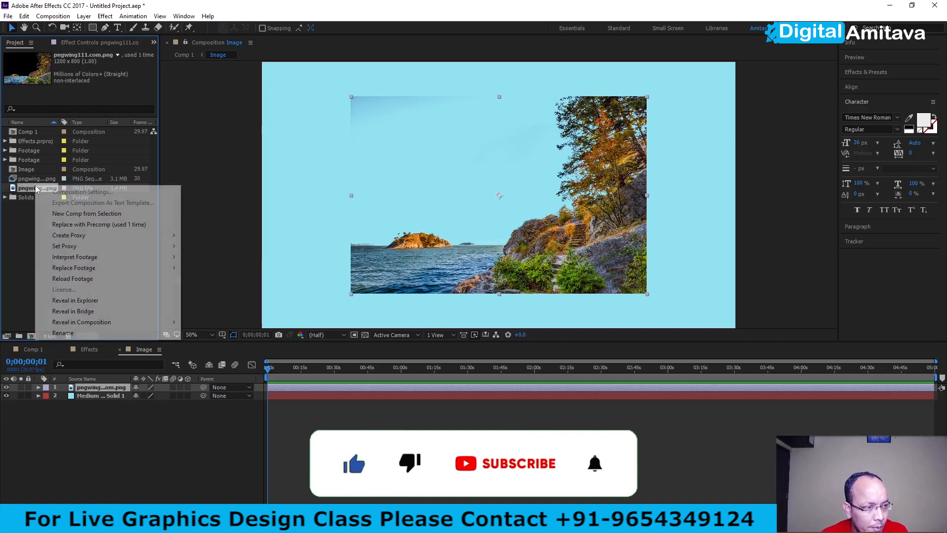
{"action": "left_click", "coordinate": [69, 337]}
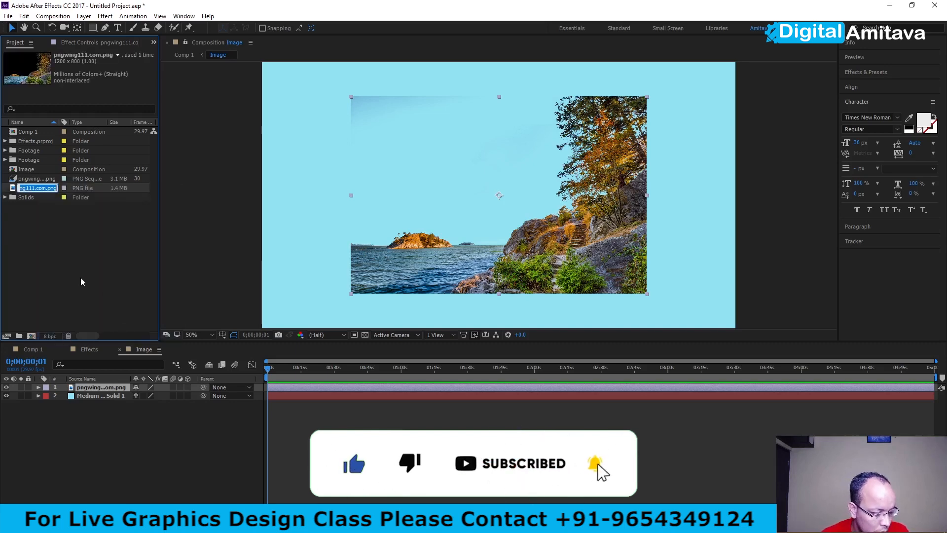
{"action": "type", "text": "11"}
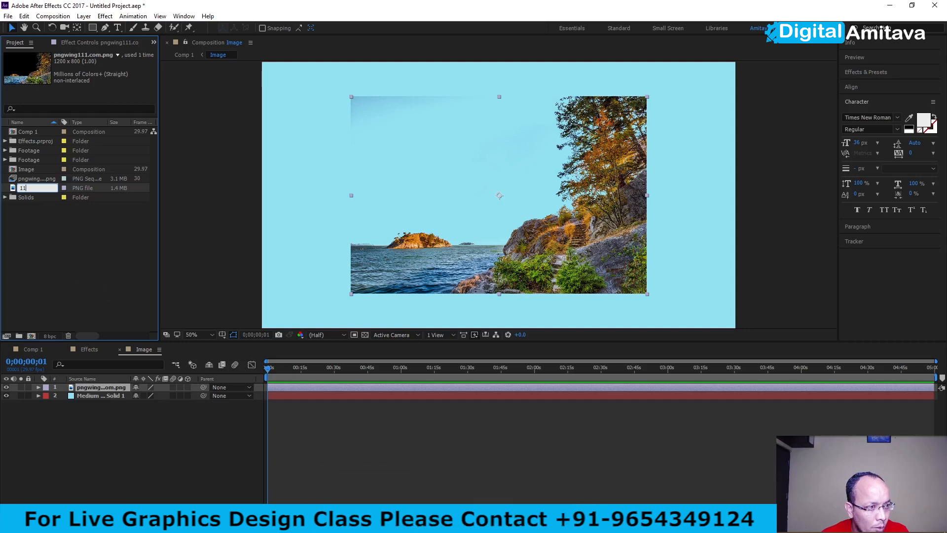
{"action": "key", "text": "ctrl+z"}
{"action": "left_click", "coordinate": [46, 188]}
{"action": "left_click_drag", "start_coordinate": [46, 188], "coordinate": [19, 189]}
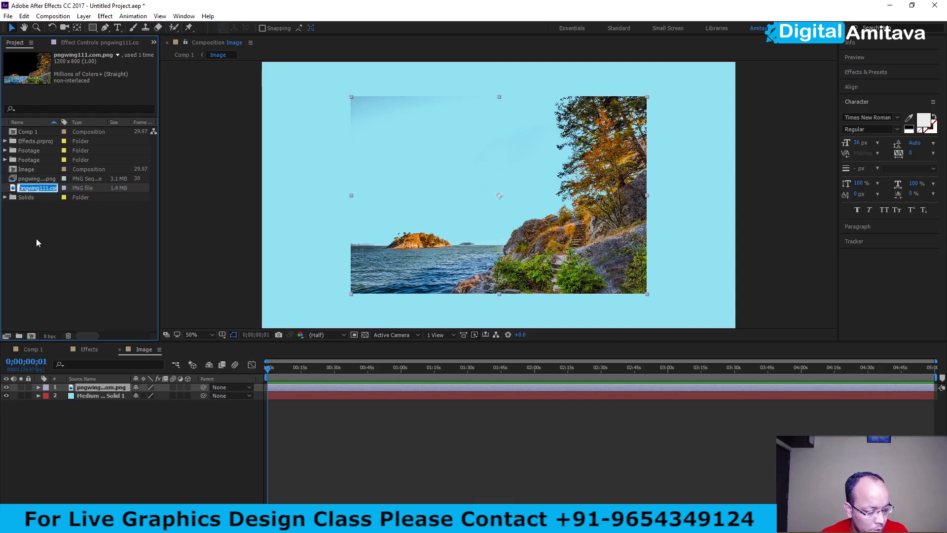
{"action": "left_click", "coordinate": [53, 189]}
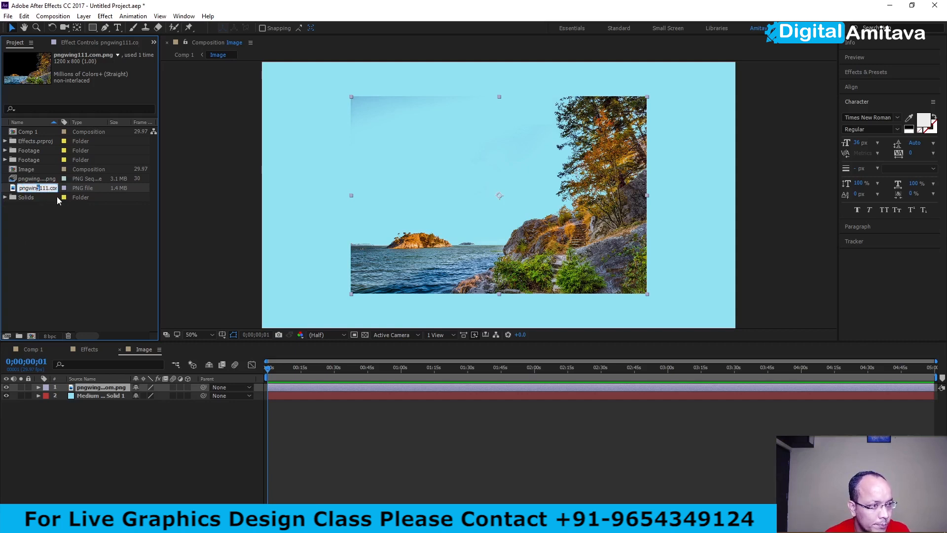
{"action": "key", "text": "shift+Home"}
{"action": "key", "text": "BackSpace"}
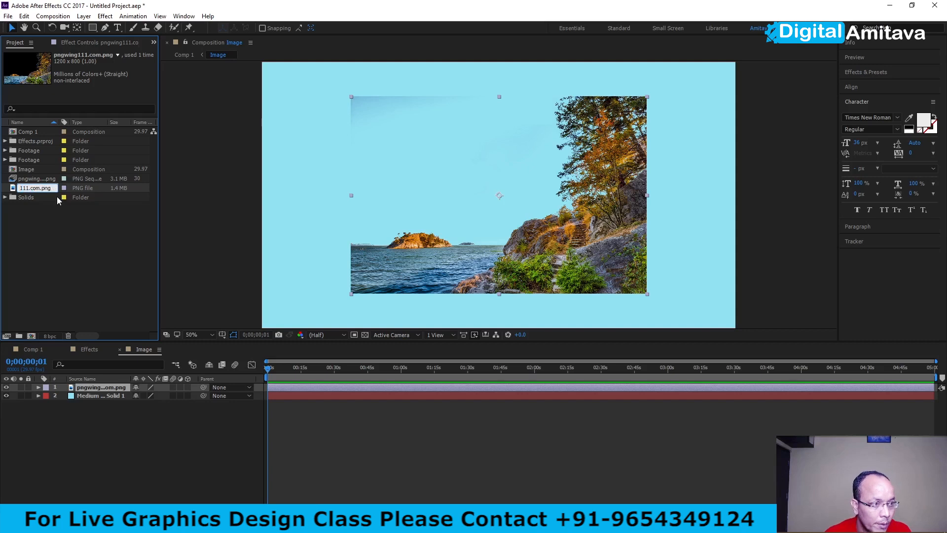
{"action": "left_click", "coordinate": [83, 253]}
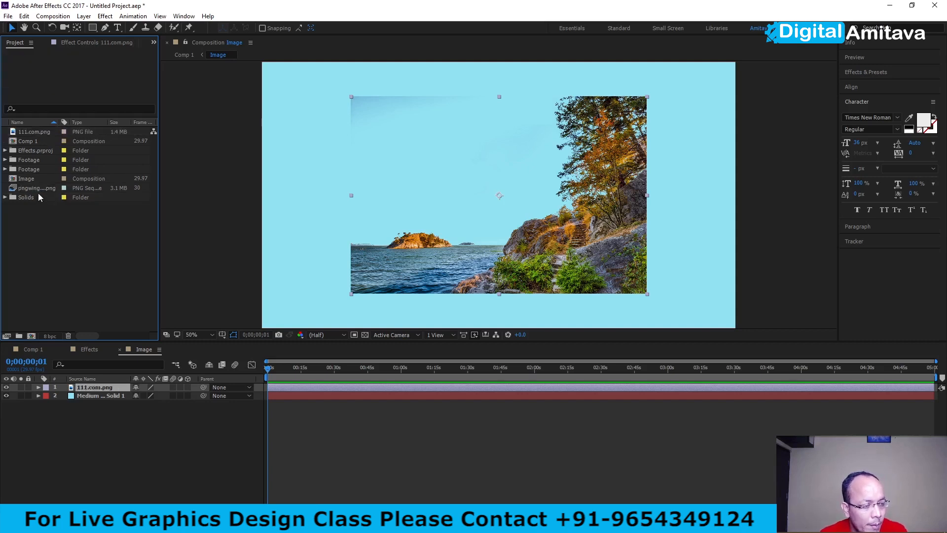
{"action": "left_click", "coordinate": [31, 133]}
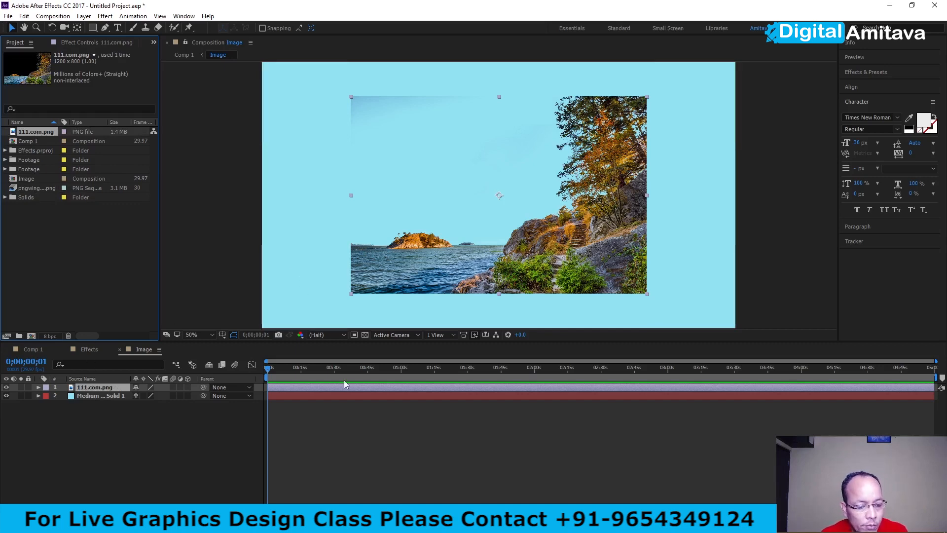
Switch to File Explorer, check the image's file name in D:\All Recording\Motion Graphics\Graphics\Footage, and minimize the window.
{"action": "left_click", "coordinate": [313, 522]}
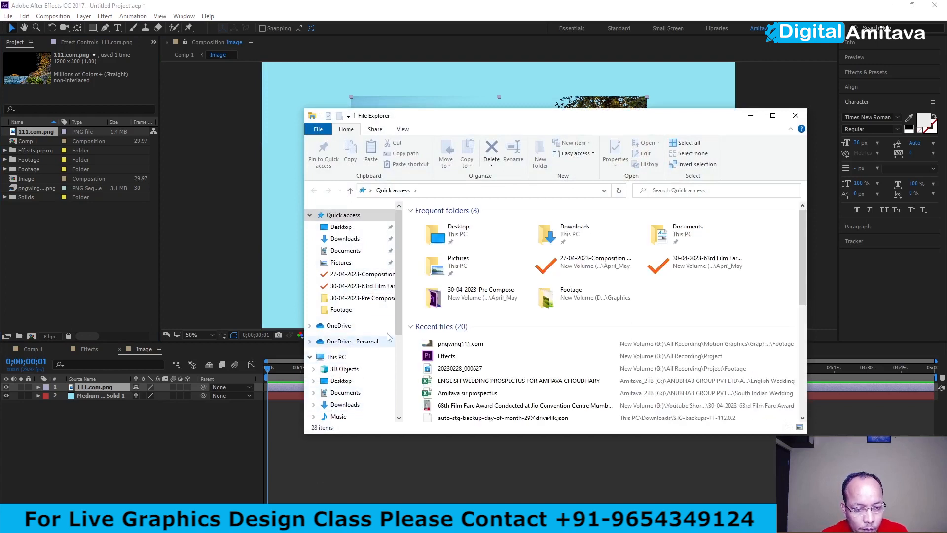
{"action": "scroll", "coordinate": [353, 346], "scroll_direction": "down", "scroll_amount": 2}
{"action": "left_click", "coordinate": [361, 397]}
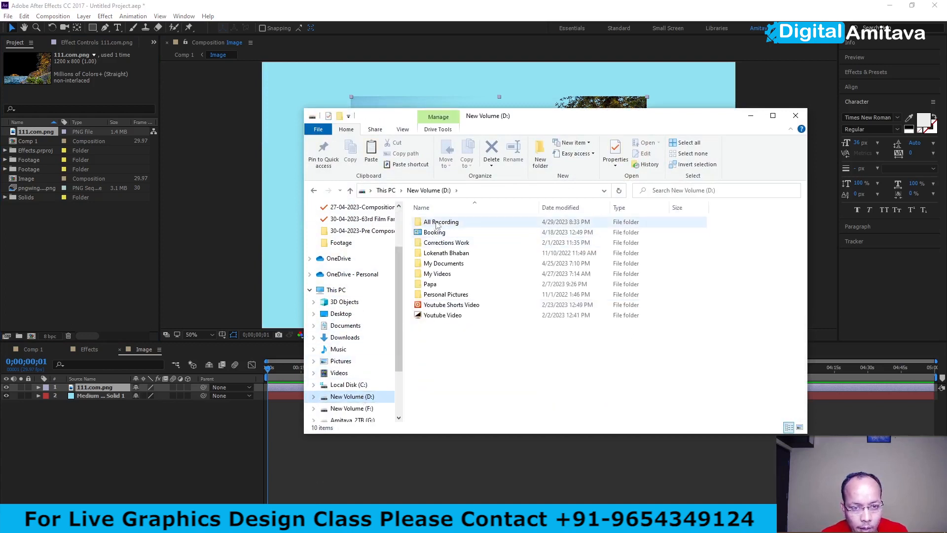
{"action": "double_click", "coordinate": [449, 222]}
{"action": "double_click", "coordinate": [438, 232]}
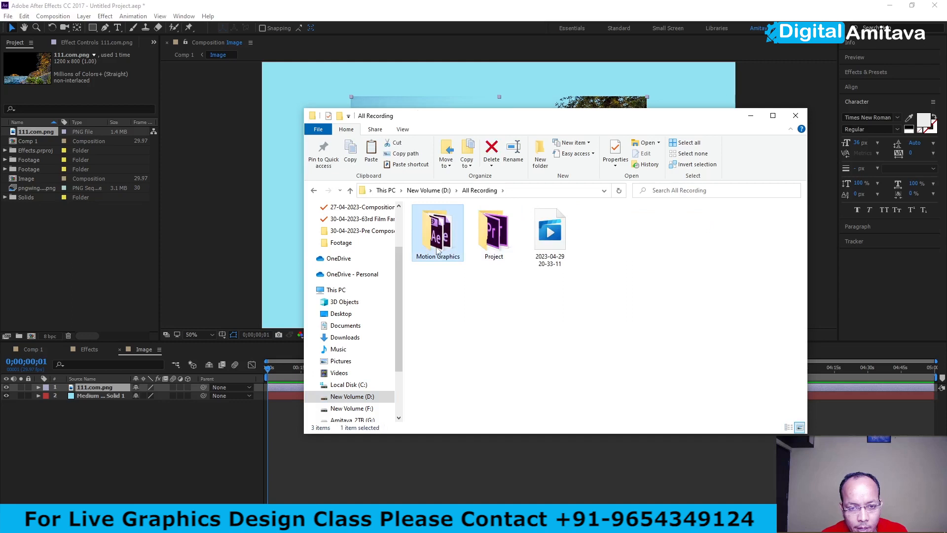
{"action": "left_click", "coordinate": [436, 232]}
{"action": "double_click", "coordinate": [436, 233]}
{"action": "double_click", "coordinate": [435, 229]}
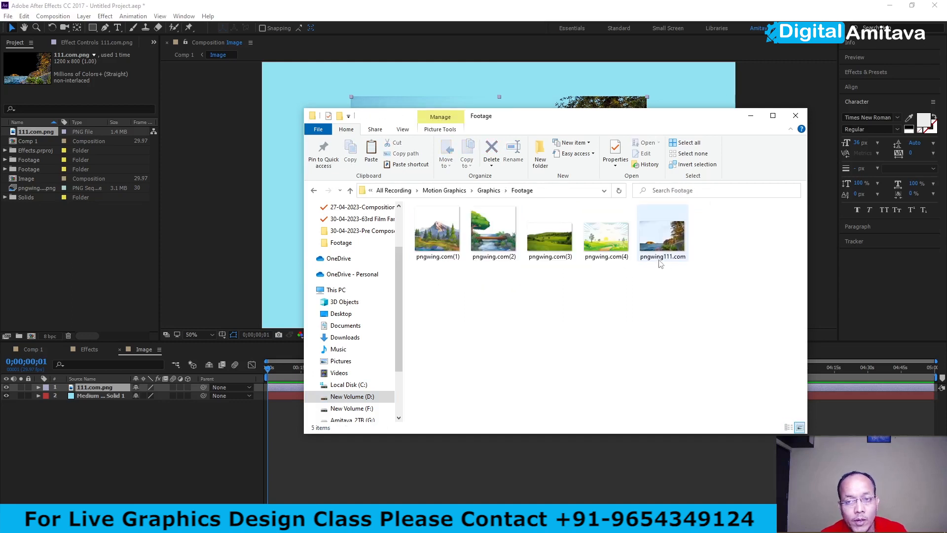
{"action": "mouse_move", "coordinate": [661, 264]}
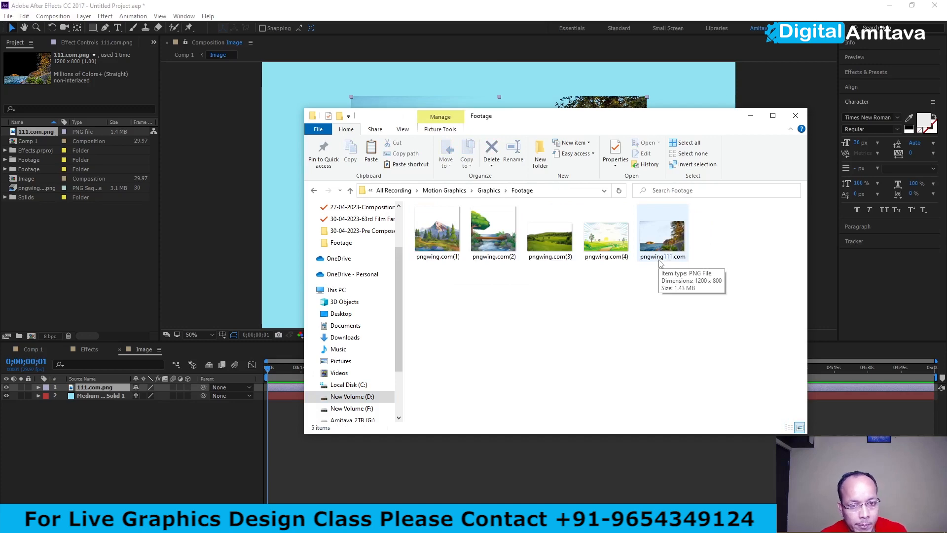
{"action": "left_click", "coordinate": [750, 115]}
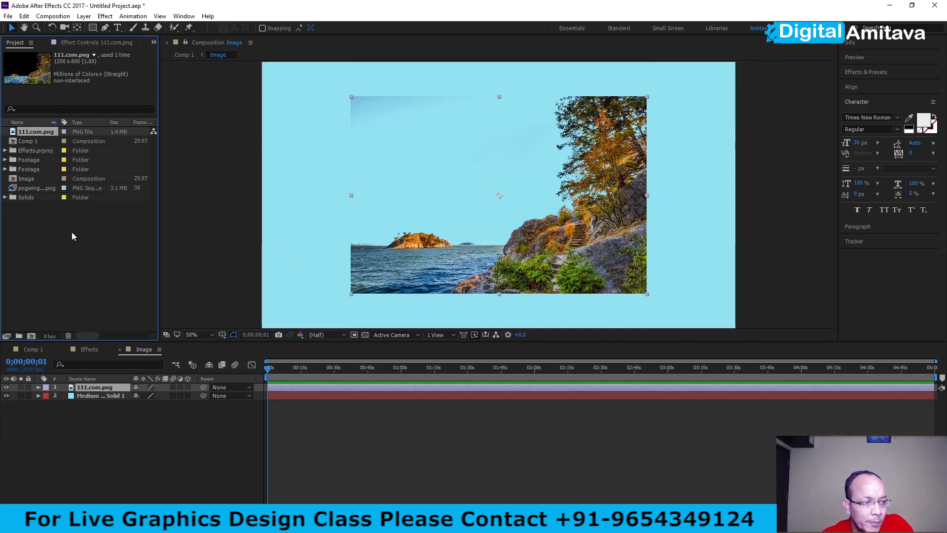
Reveal the source files of the pngwing.com([1-4]).png sequence in Explorer and close the folder window.
{"action": "right_click", "coordinate": [25, 188]}
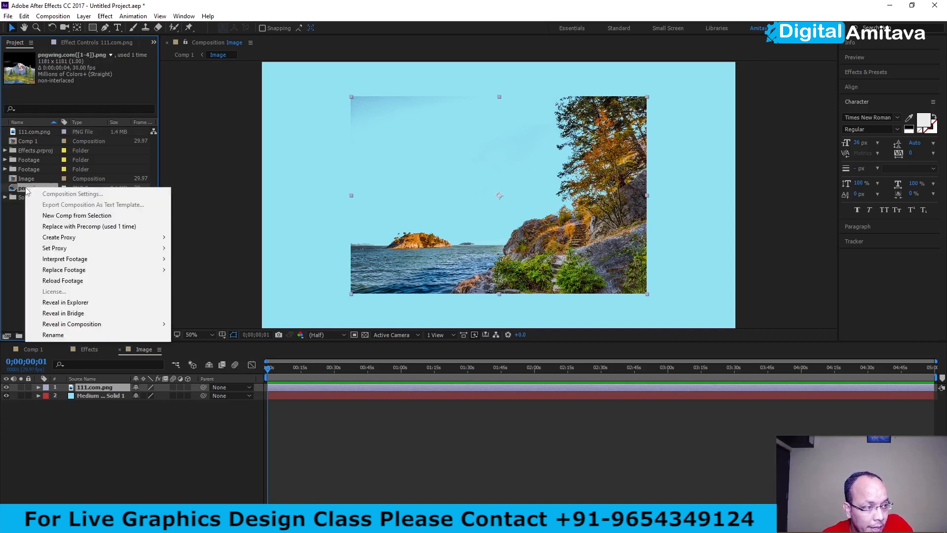
{"action": "left_click", "coordinate": [55, 303]}
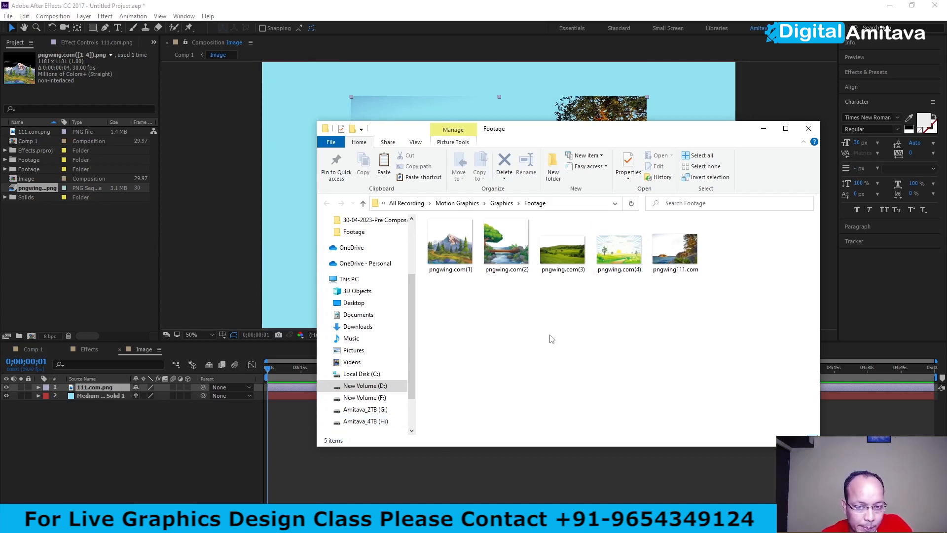
{"action": "left_click", "coordinate": [807, 130]}
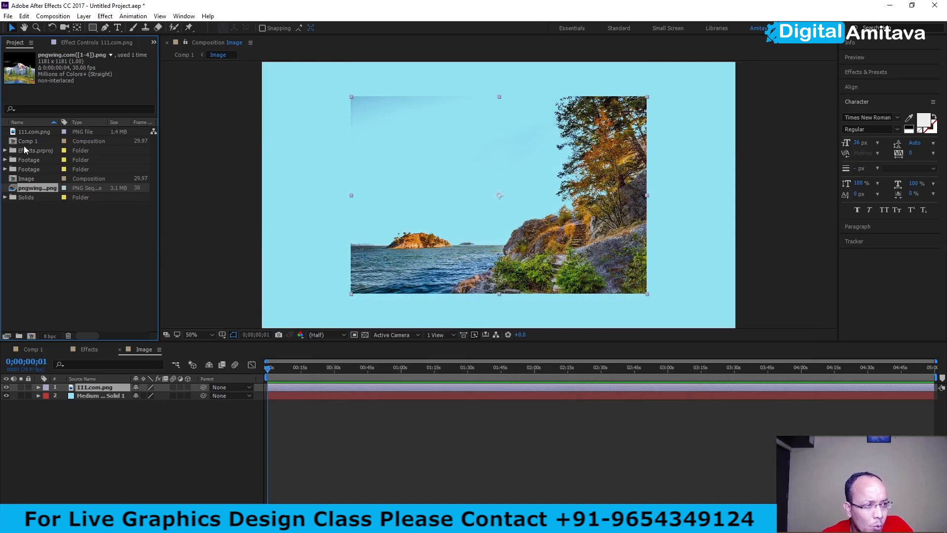
Check which composition layer uses the pngwing.com([1-4]).png sequence, preview the sequence in the Footage viewer, and close the viewer.
{"action": "right_click", "coordinate": [27, 189]}
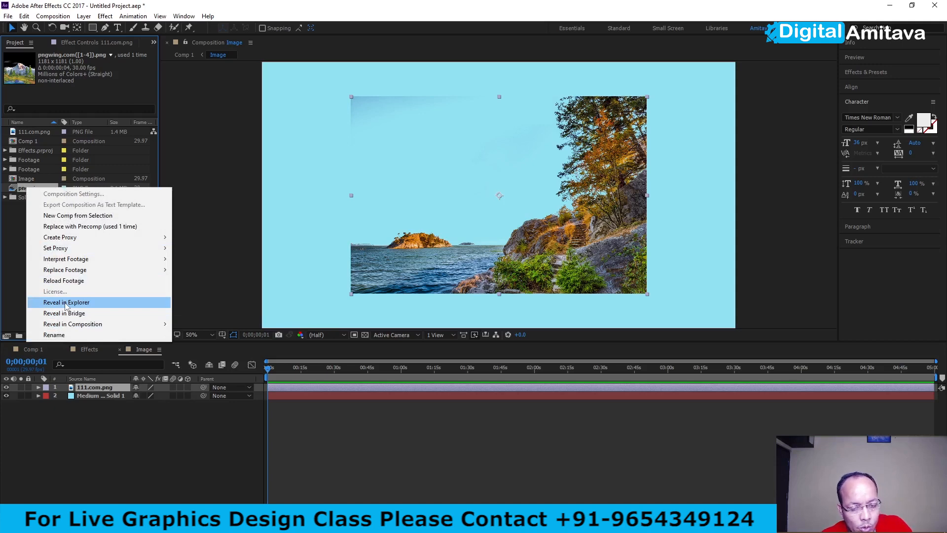
{"action": "mouse_move", "coordinate": [72, 328]}
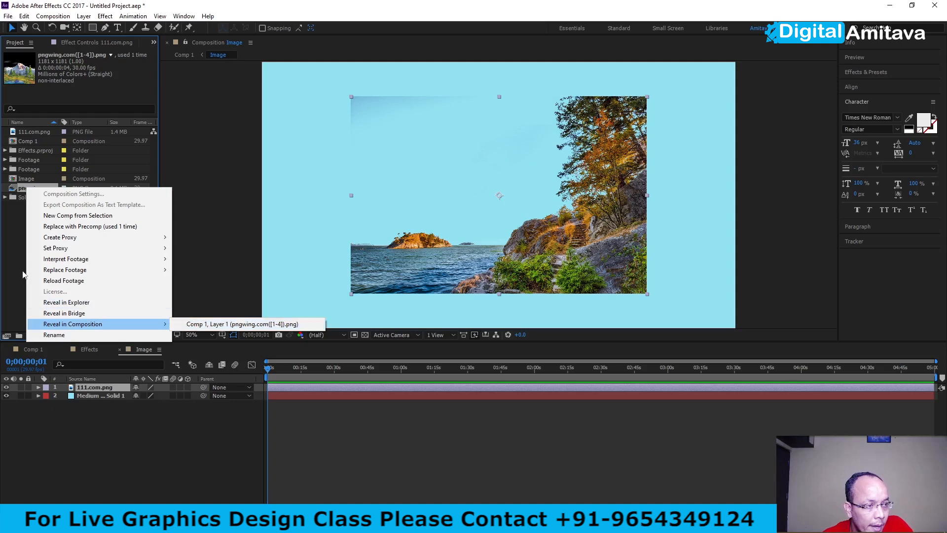
{"action": "left_click", "coordinate": [17, 248]}
{"action": "left_click", "coordinate": [30, 131]}
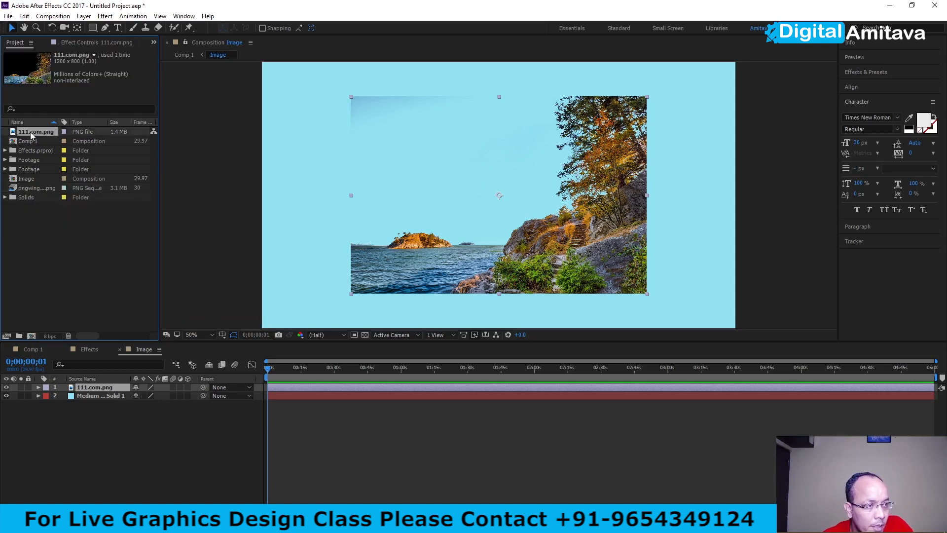
{"action": "left_click", "coordinate": [29, 187]}
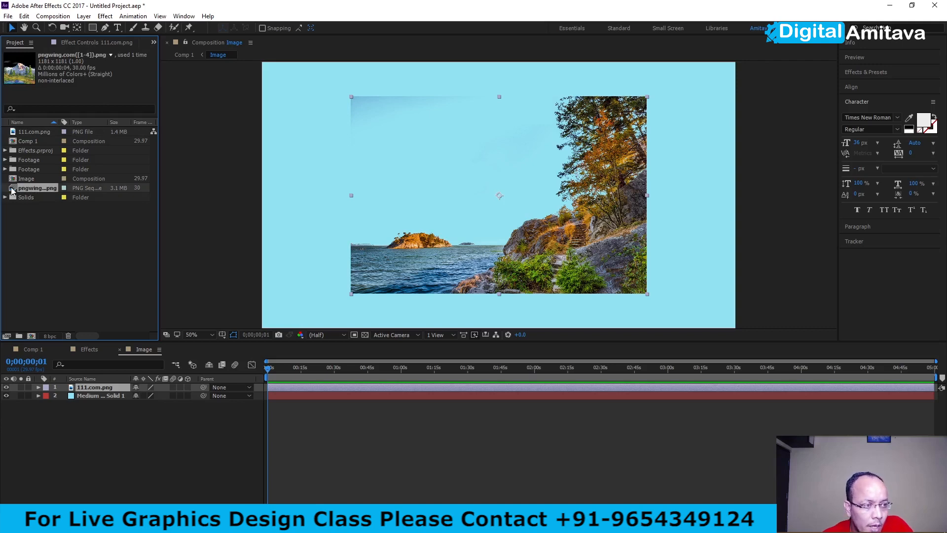
{"action": "double_click", "coordinate": [12, 190]}
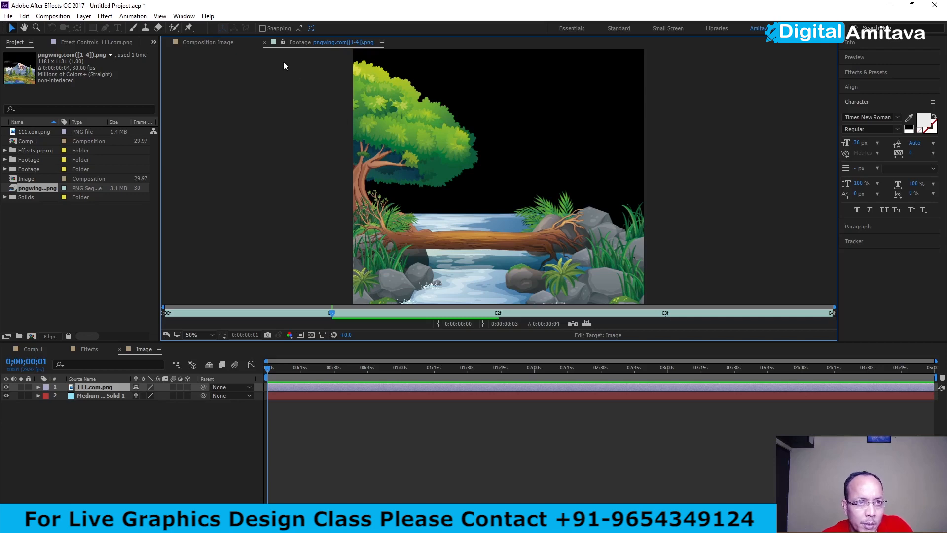
{"action": "left_click", "coordinate": [265, 43]}
Check which composition layers use the pngwing.com([1-4]).png sequence and the 111.com.png image.
{"action": "mouse_move", "coordinate": [14, 190]}
{"action": "left_mouse_down"}
{"action": "mouse_move", "coordinate": [72, 316]}
{"action": "mouse_move", "coordinate": [81, 361]}
{"action": "mouse_move", "coordinate": [39, 225]}
{"action": "mouse_move", "coordinate": [16, 194]}
{"action": "left_mouse_up"}
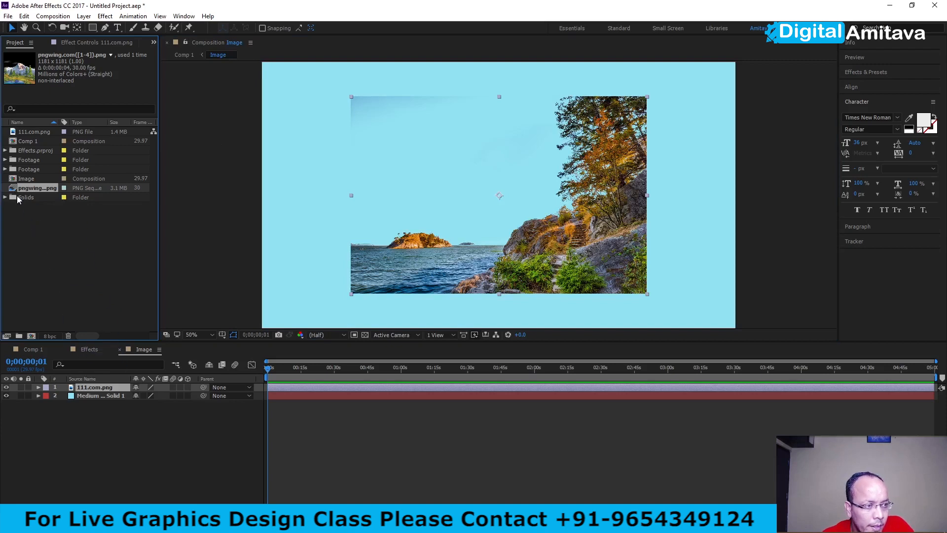
{"action": "right_click", "coordinate": [11, 187]}
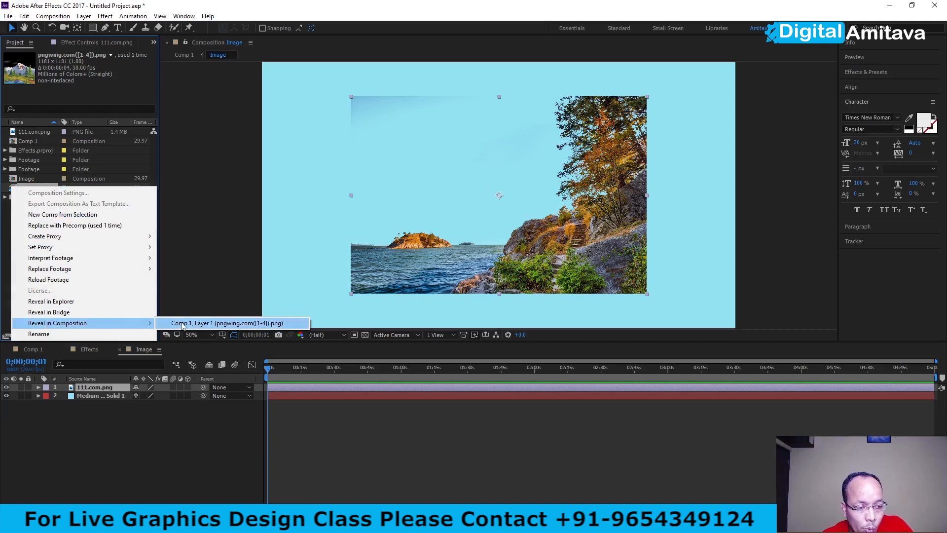
{"action": "right_click", "coordinate": [38, 132]}
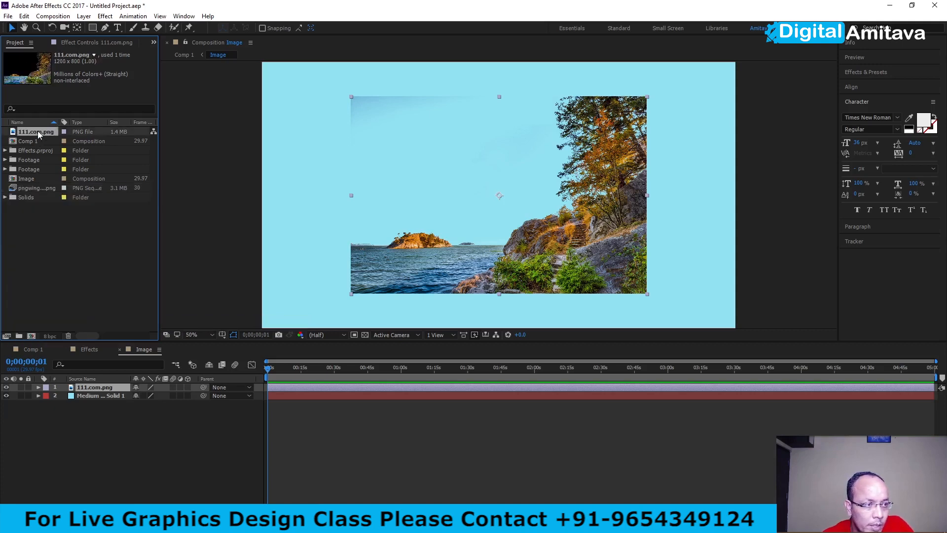
{"action": "mouse_move", "coordinate": [88, 269]}
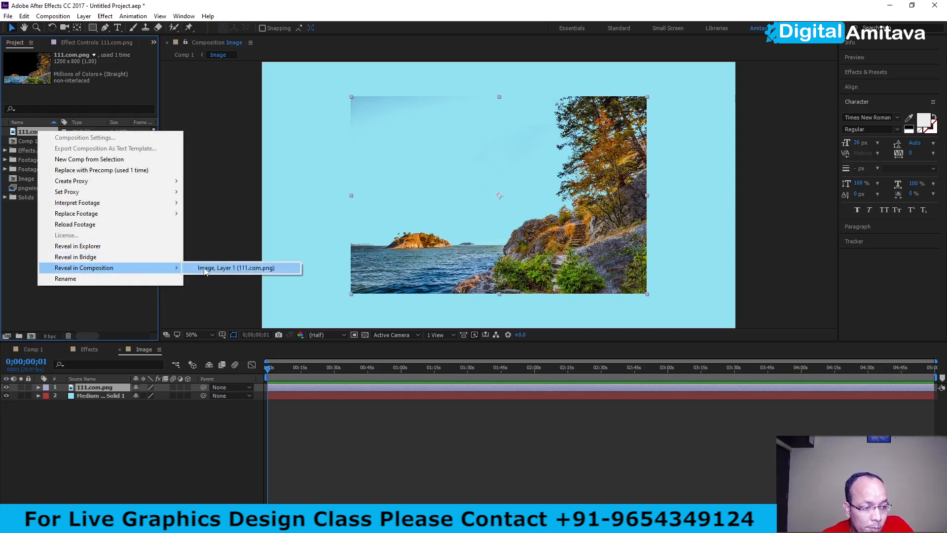
{"action": "left_click", "coordinate": [37, 301]}
Add 111.com.png as the top layer of Comp 1, shift it to the right, and move the pngwing sequence layer to the left.
{"action": "left_click", "coordinate": [33, 349]}
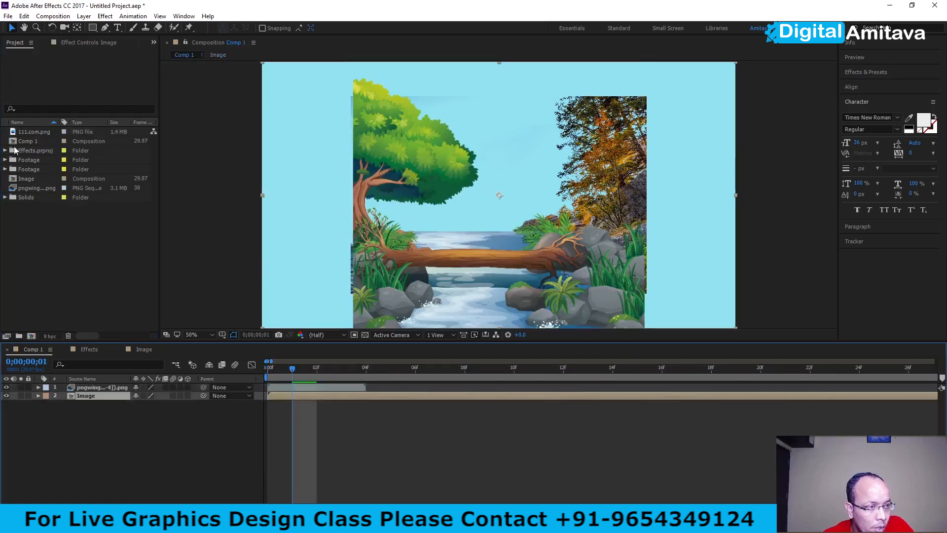
{"action": "left_click_drag", "start_coordinate": [18, 132], "coordinate": [93, 387]}
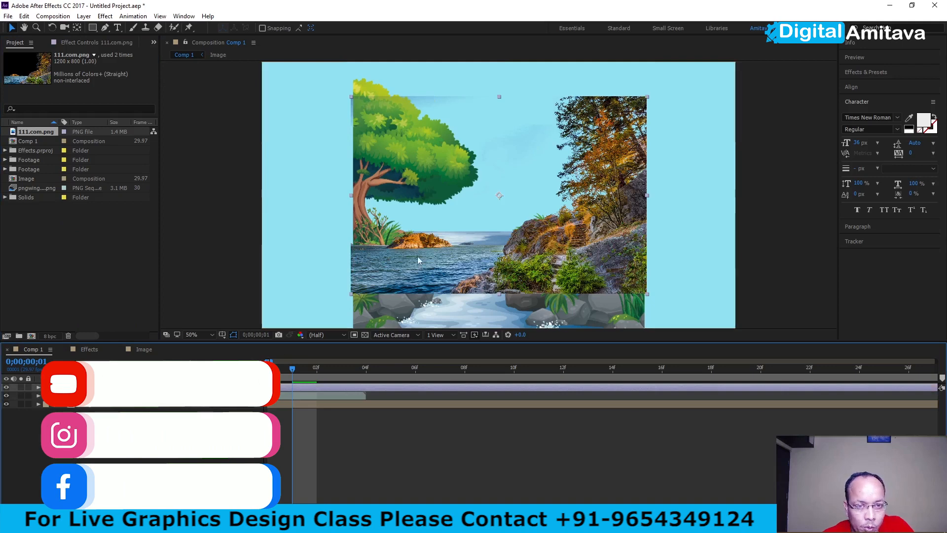
{"action": "left_click_drag", "start_coordinate": [406, 251], "coordinate": [516, 249]}
{"action": "left_click_drag", "start_coordinate": [394, 271], "coordinate": [227, 256]}
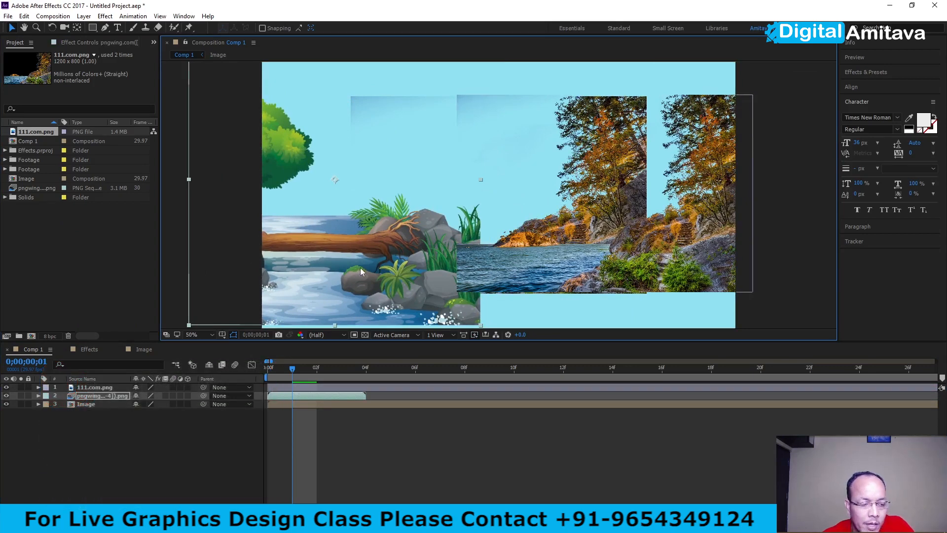
Recheck the composition references of 111.com.png and the pngwing.com([1-4]).png sequence.
{"action": "right_click", "coordinate": [43, 132]}
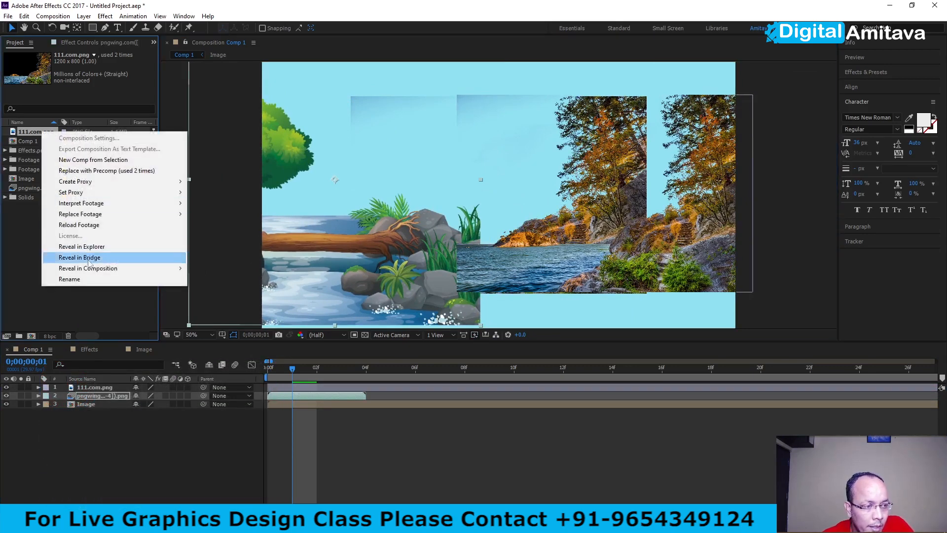
{"action": "mouse_move", "coordinate": [91, 269]}
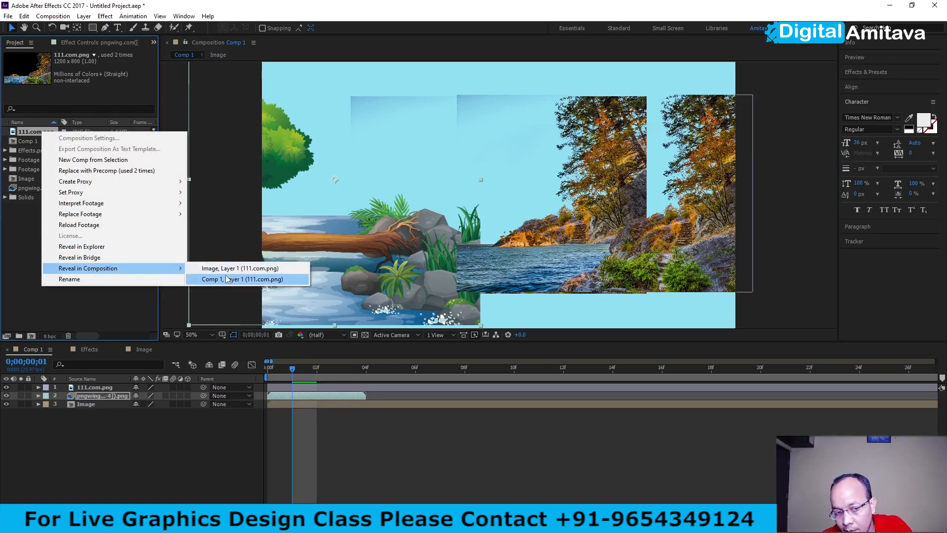
{"action": "left_click", "coordinate": [88, 303]}
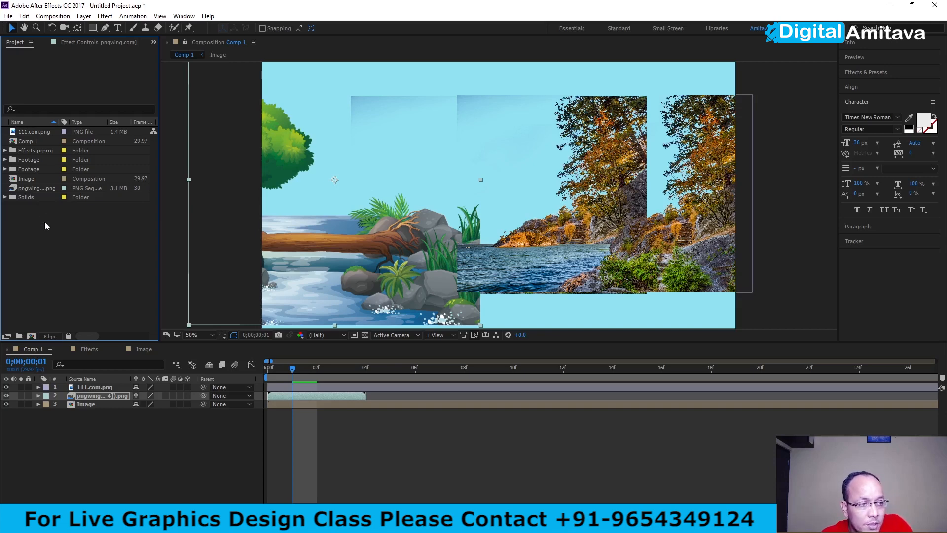
{"action": "right_click", "coordinate": [31, 188]}
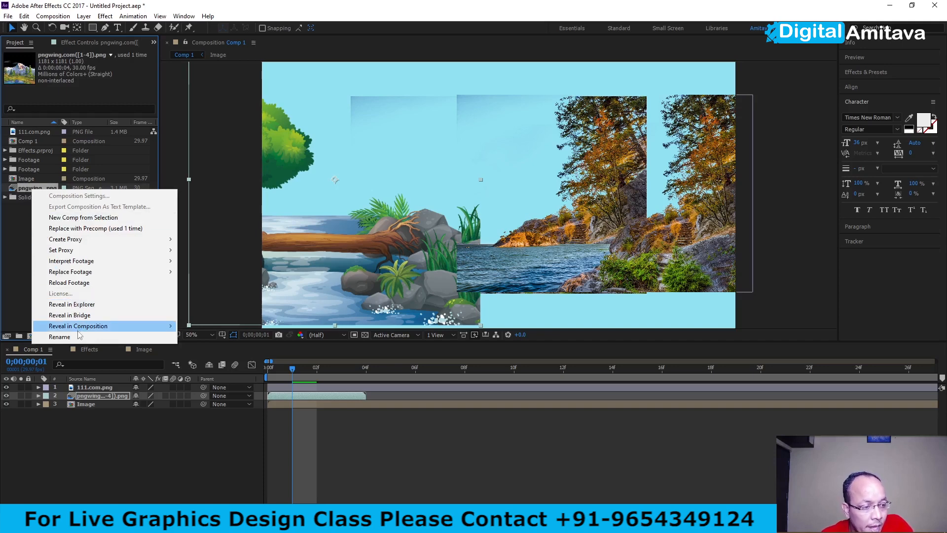
{"action": "mouse_move", "coordinate": [98, 328]}
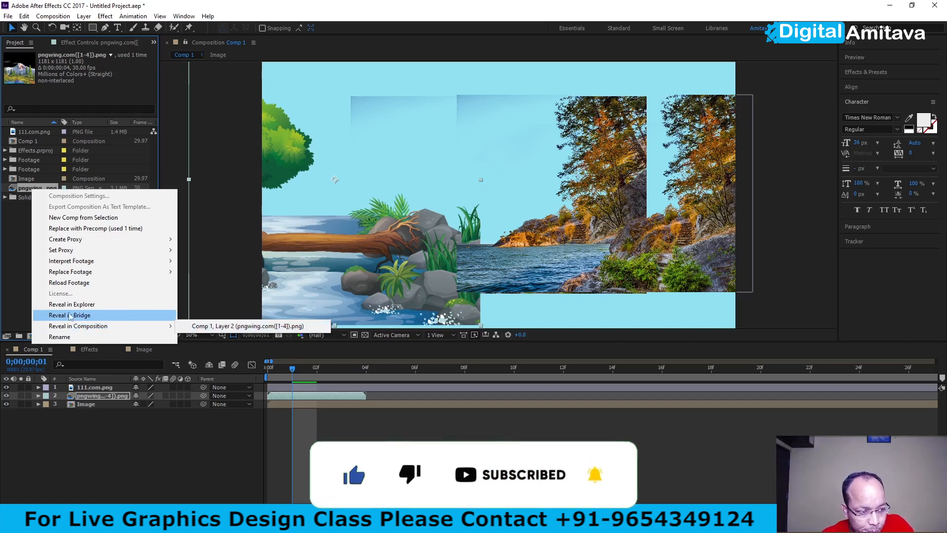
{"action": "left_click", "coordinate": [32, 235]}
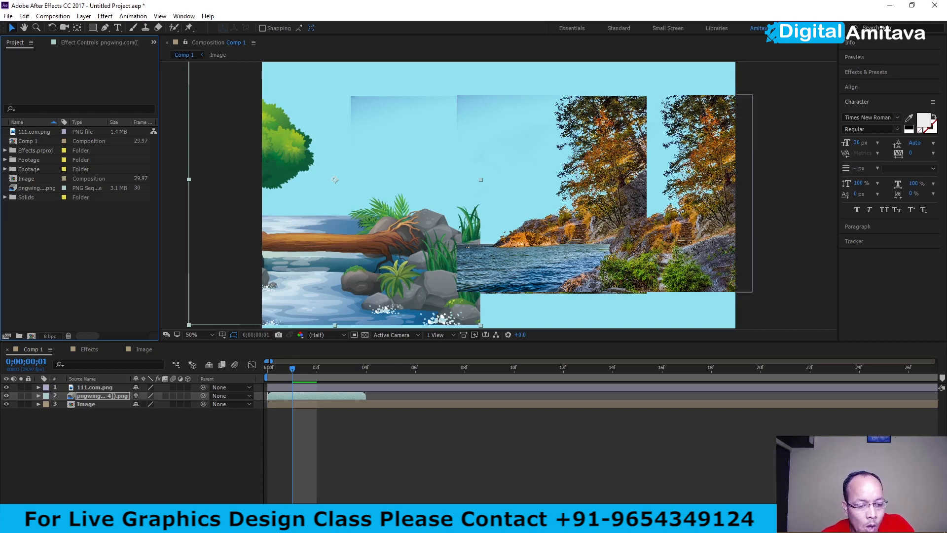
Switch to Photoshop, marquee a wide rectangle mid-canvas, fill it with black on a new layer, and deselect.
{"action": "left_click", "coordinate": [346, 523]}
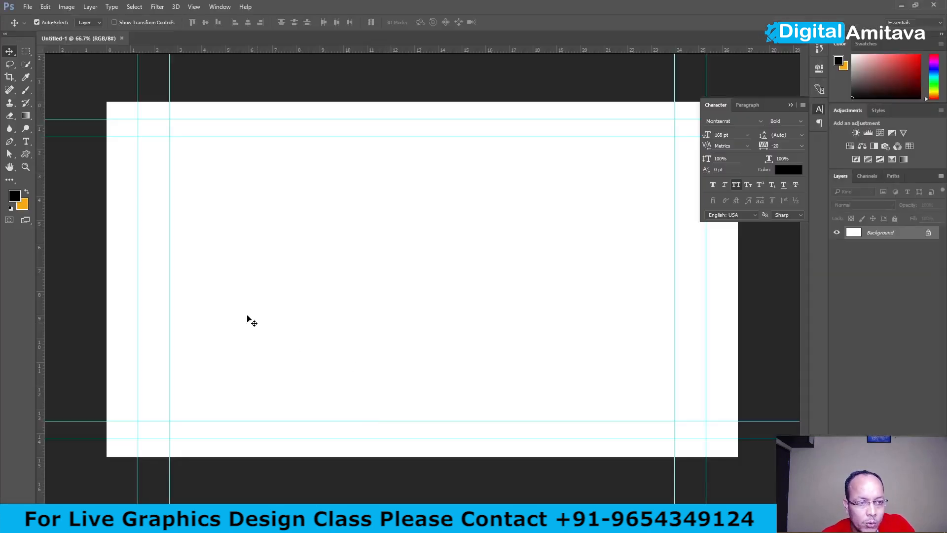
{"action": "left_click", "coordinate": [26, 51]}
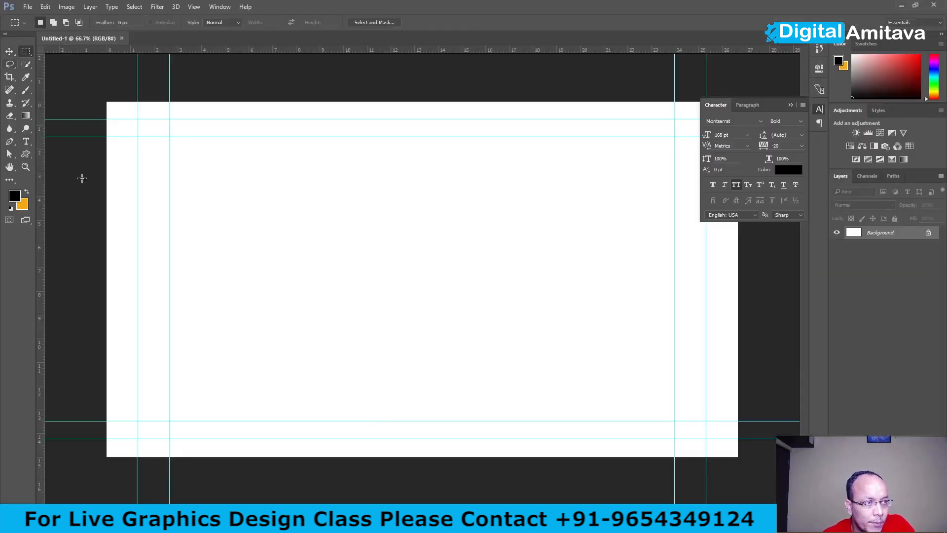
{"action": "left_click_drag", "start_coordinate": [258, 191], "coordinate": [560, 324]}
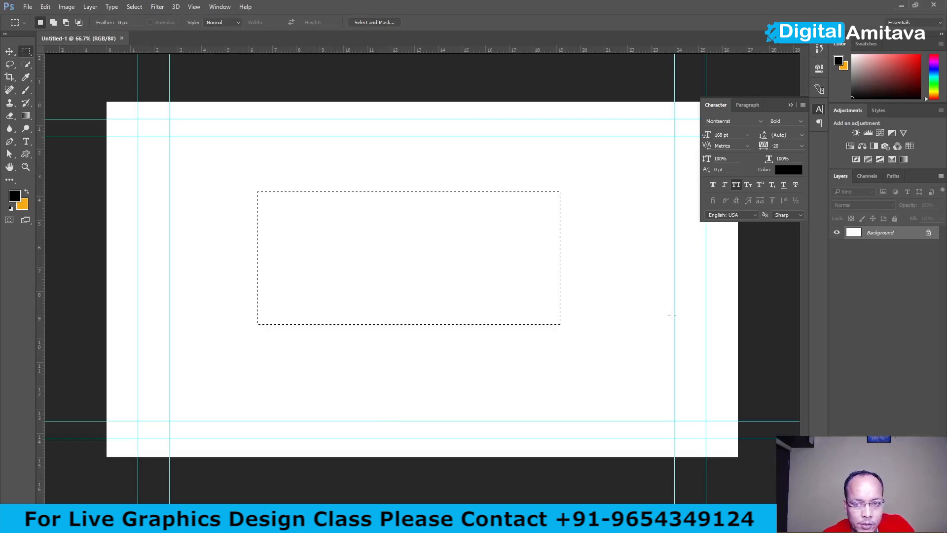
{"action": "key", "text": "ctrl+shift+alt+n"}
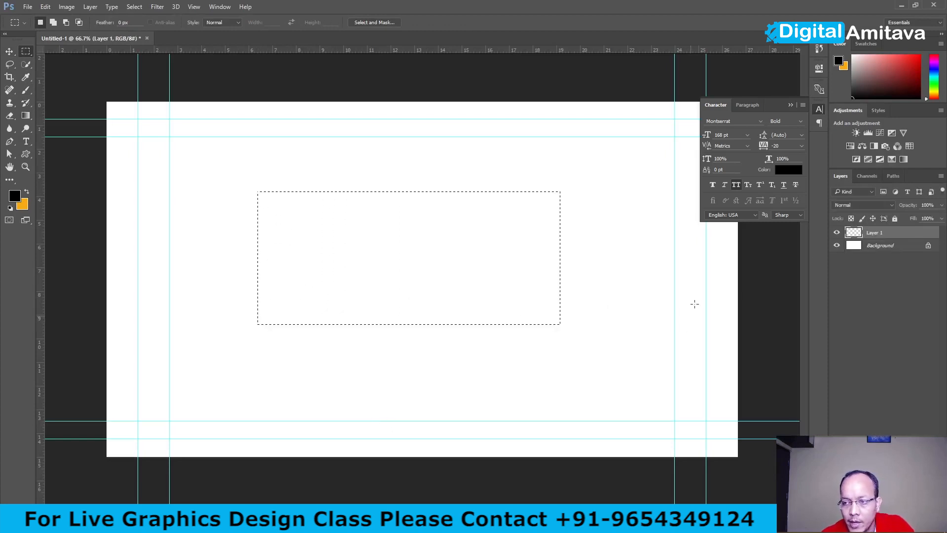
{"action": "key", "text": "alt+BackSpace"}
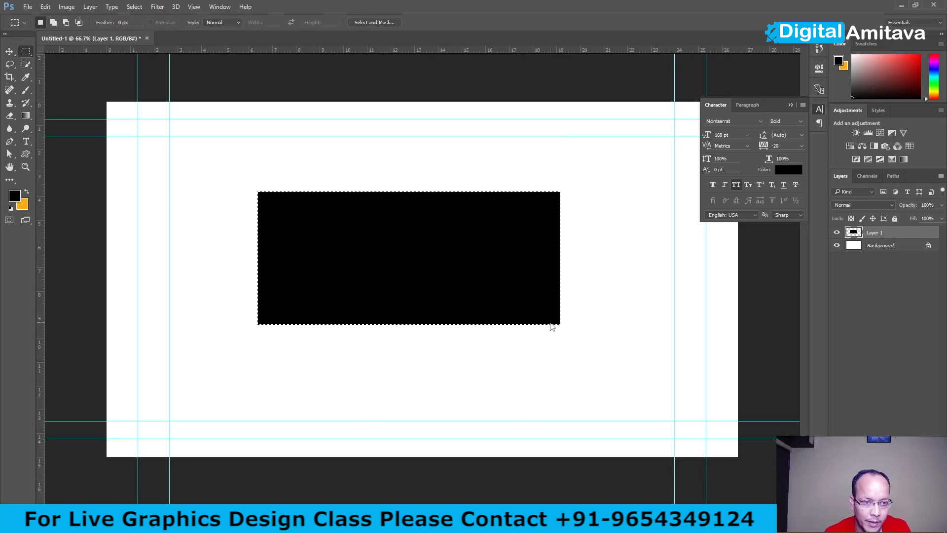
{"action": "key", "text": "ctrl+d"}
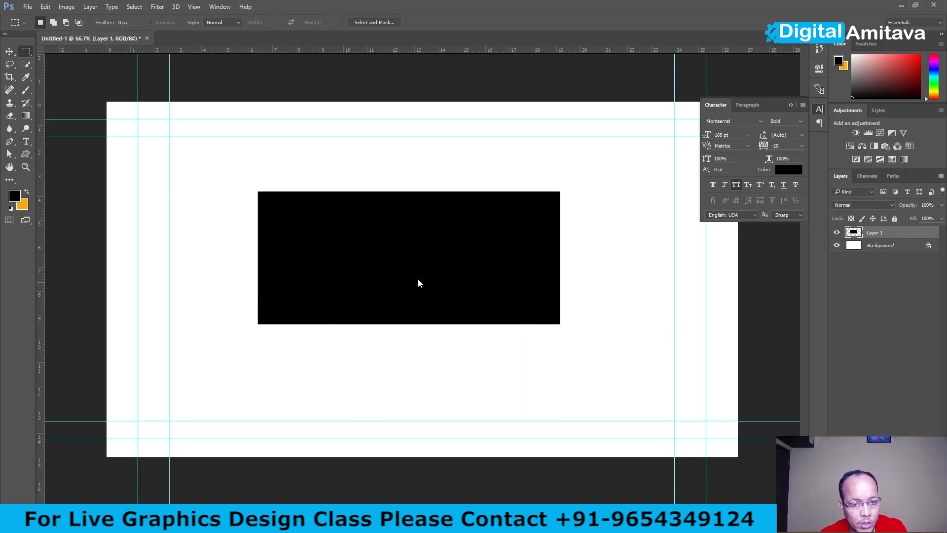
Save the document as the Photoshop file BG in D:\All Recording\Motion Graphics\Graphics with Maximize Compatibility on.
{"action": "key", "text": "ctrl+s"}
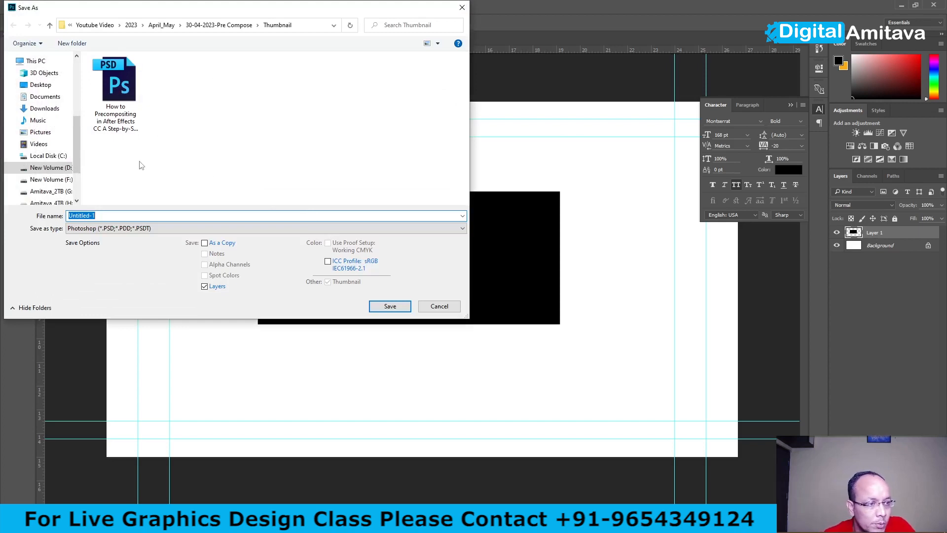
{"action": "left_click", "coordinate": [94, 26]}
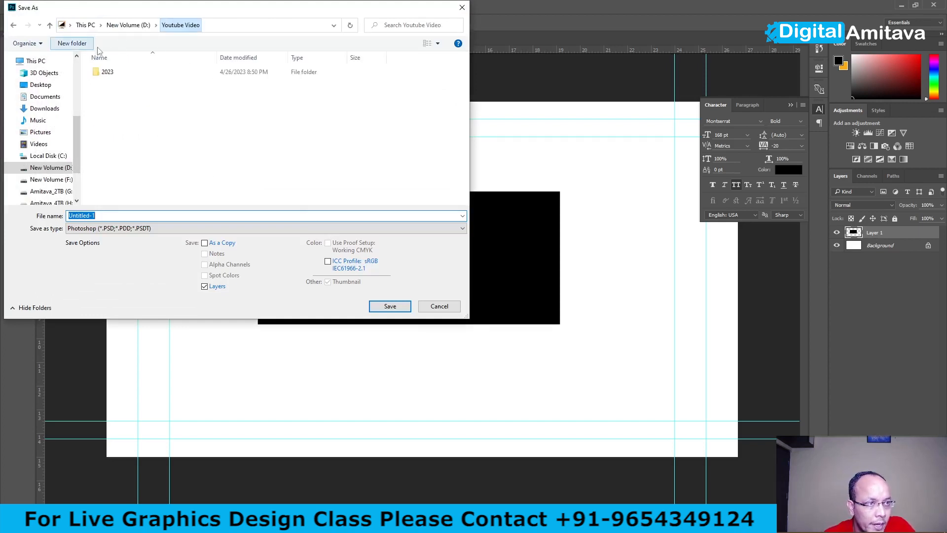
{"action": "double_click", "coordinate": [119, 75]}
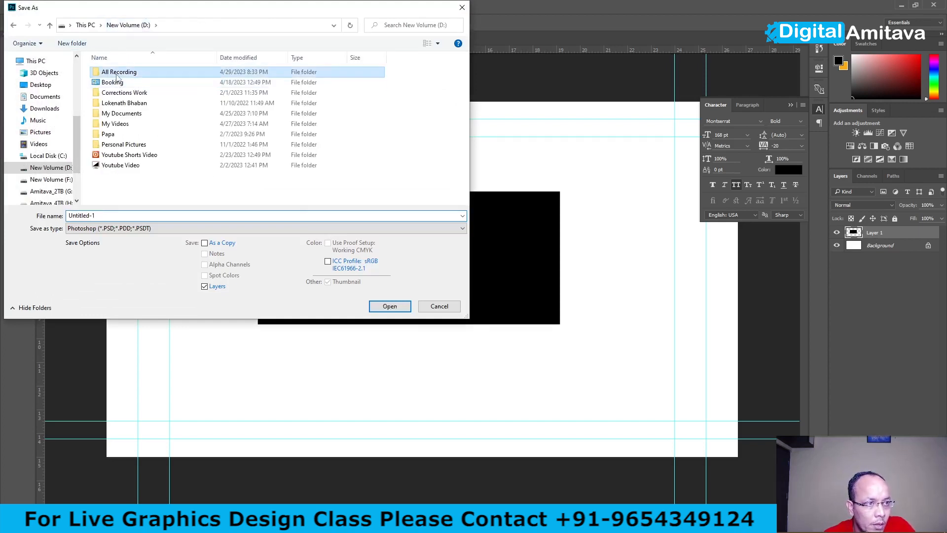
{"action": "left_click", "coordinate": [119, 93]}
{"action": "double_click", "coordinate": [119, 93]}
{"action": "double_click", "coordinate": [114, 85]}
{"action": "left_click", "coordinate": [138, 215]}
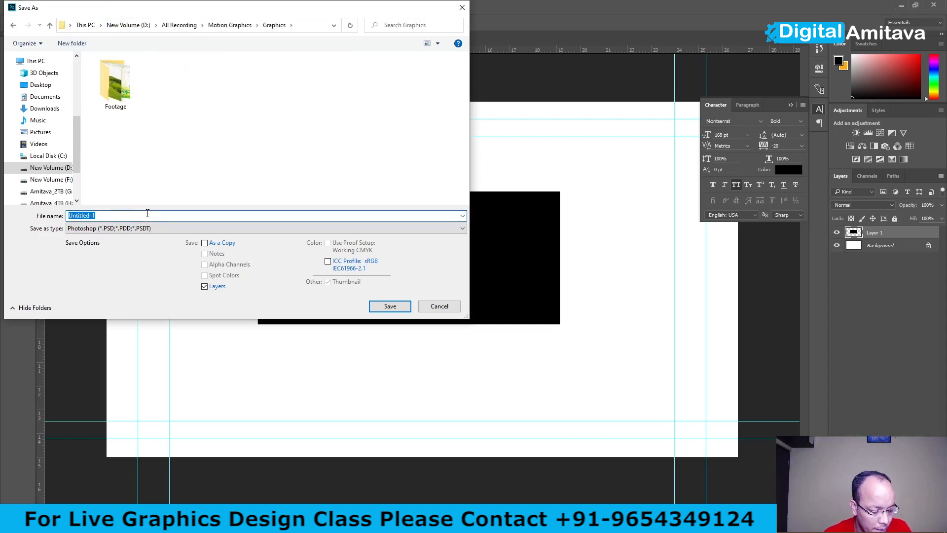
{"action": "type", "text": "BG"}
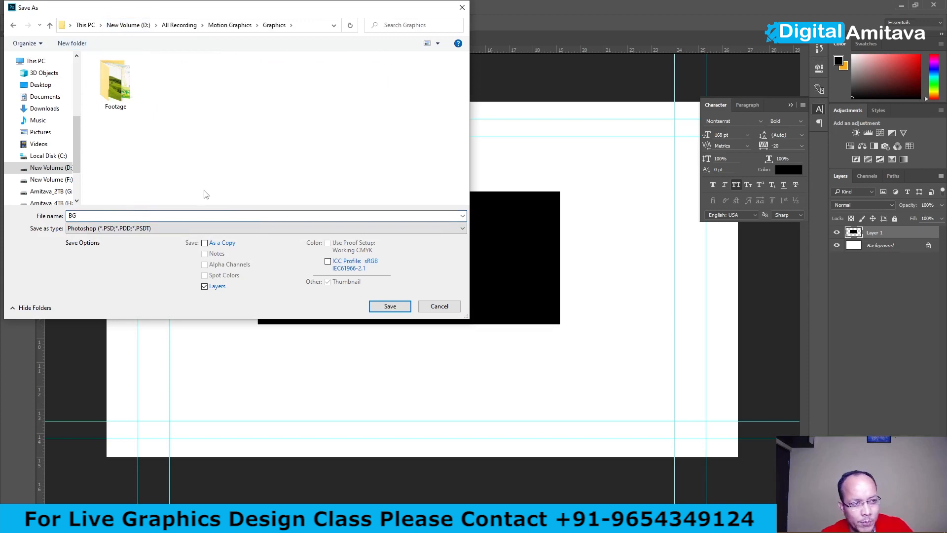
{"action": "left_click", "coordinate": [390, 306]}
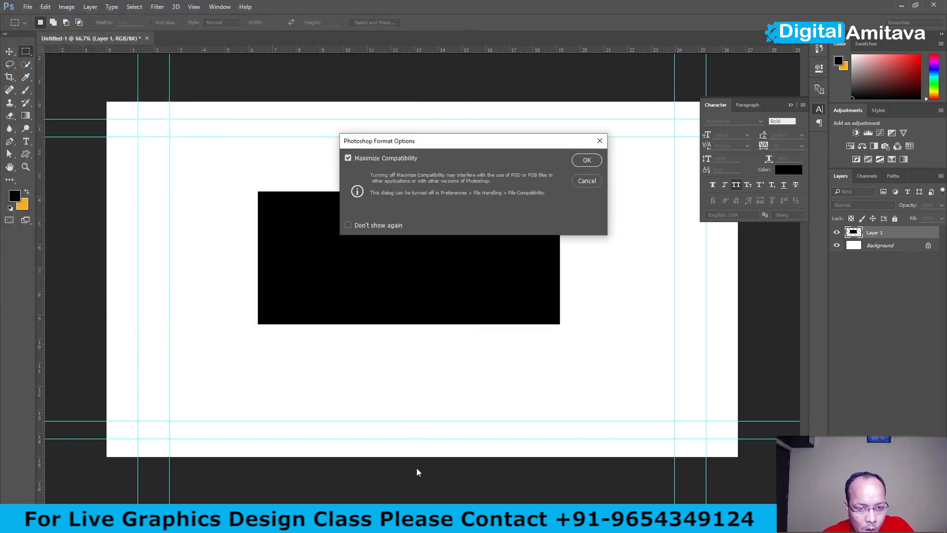
{"action": "left_click", "coordinate": [584, 167]}
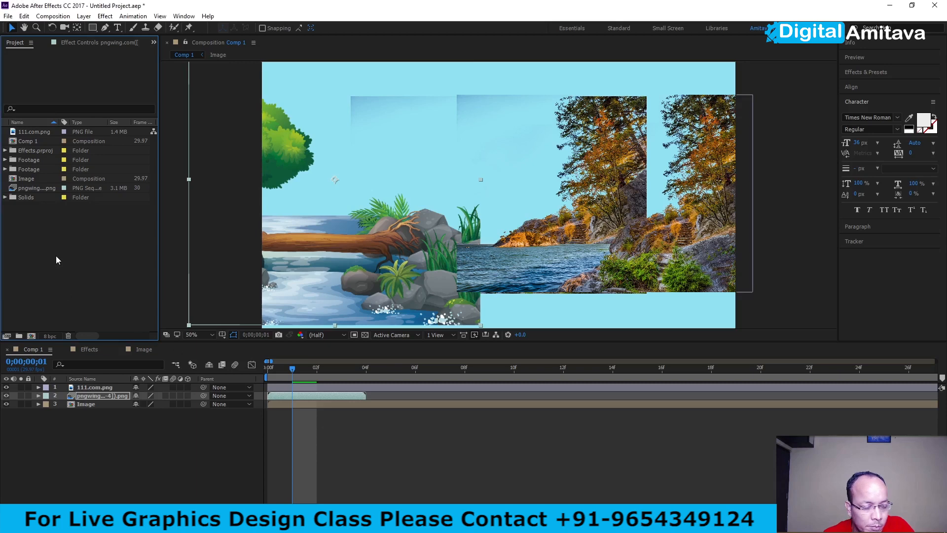
Back in After Effects, start importing the BG Photoshop file from the Graphics folder.
{"action": "right_click", "coordinate": [66, 240]}
{"action": "mouse_move", "coordinate": [107, 294]}
{"action": "left_click", "coordinate": [277, 291]}
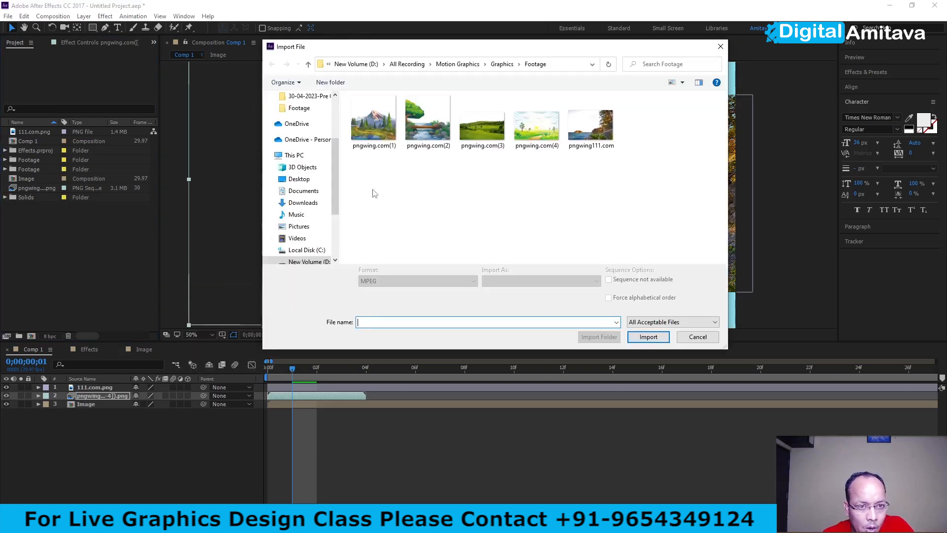
{"action": "left_click", "coordinate": [503, 64]}
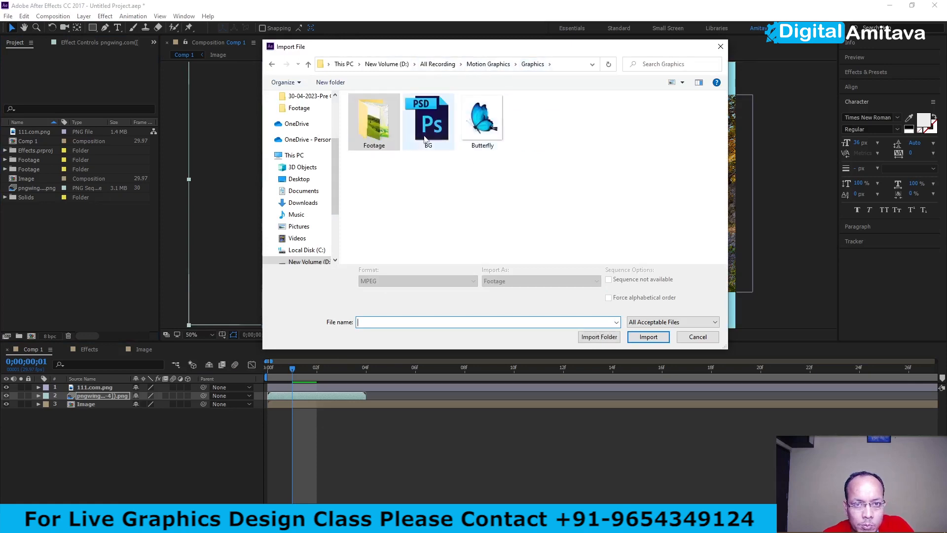
{"action": "left_click", "coordinate": [429, 124]}
{"action": "left_click", "coordinate": [649, 336]}
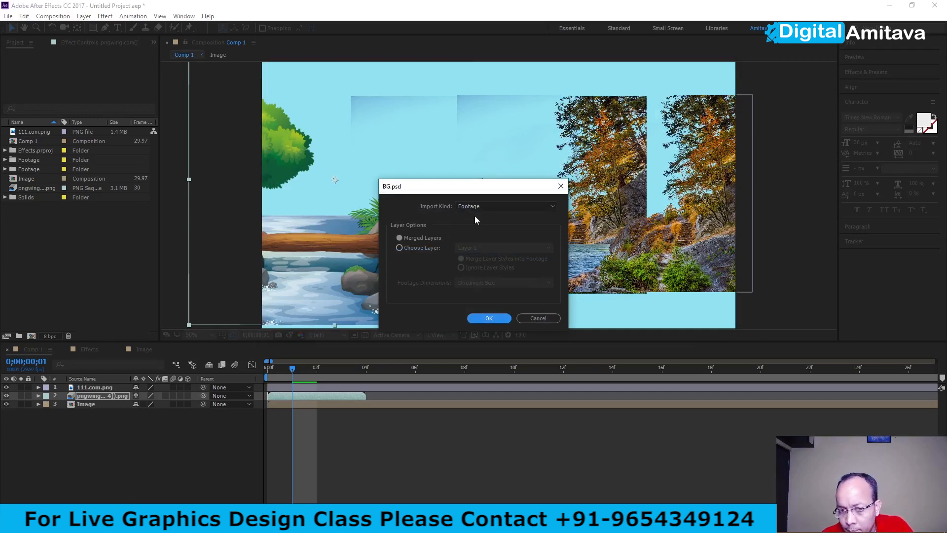
Review the import kinds and the single-layer choices for BG.psd, and import it as Footage with Merged Layers.
{"action": "left_click", "coordinate": [425, 248]}
{"action": "left_click", "coordinate": [484, 247]}
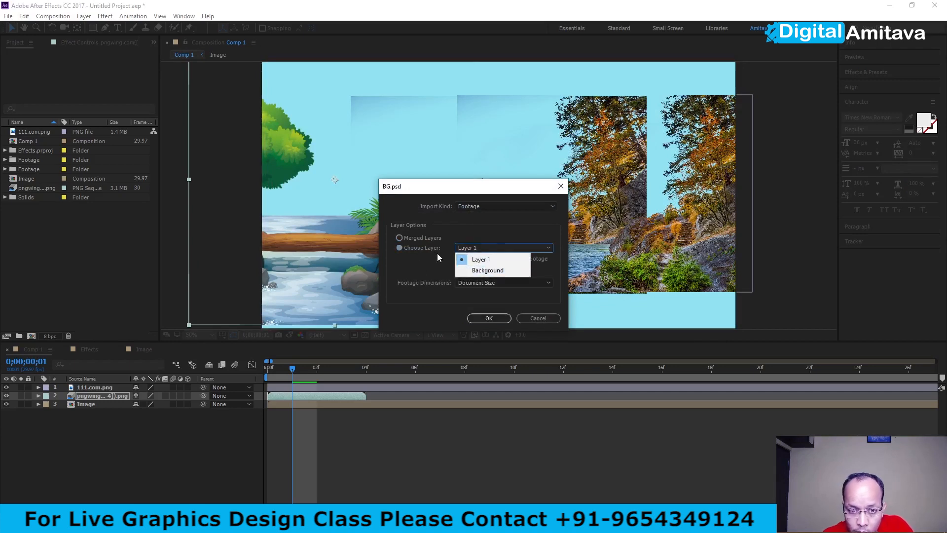
{"action": "left_click", "coordinate": [419, 236]}
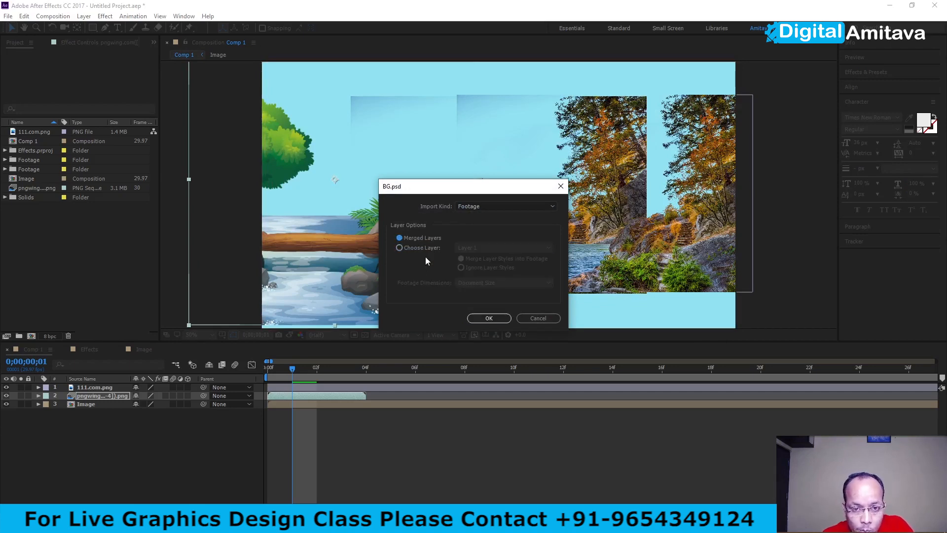
{"action": "left_click", "coordinate": [488, 207]}
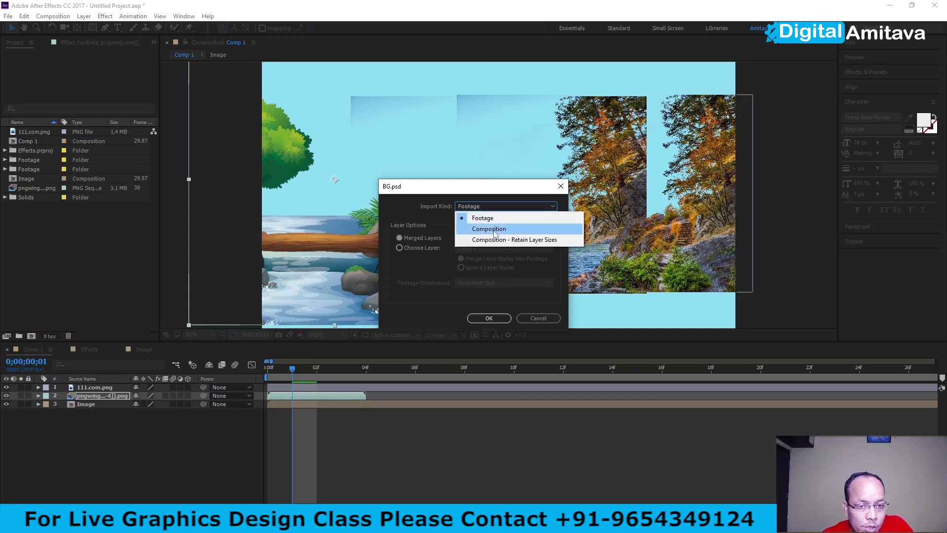
{"action": "left_click", "coordinate": [411, 274]}
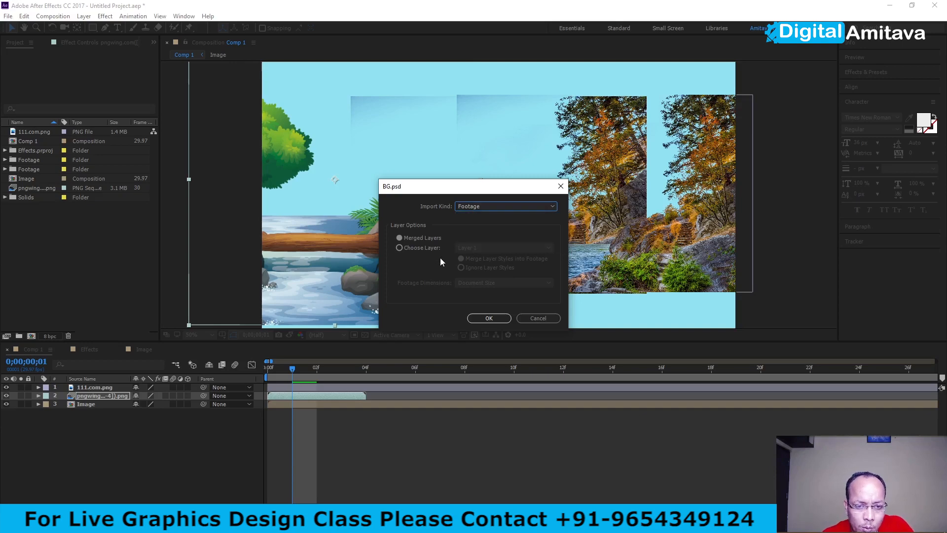
{"action": "left_click", "coordinate": [417, 247]}
{"action": "left_click", "coordinate": [474, 248]}
{"action": "left_click", "coordinate": [412, 274]}
{"action": "left_click", "coordinate": [419, 239]}
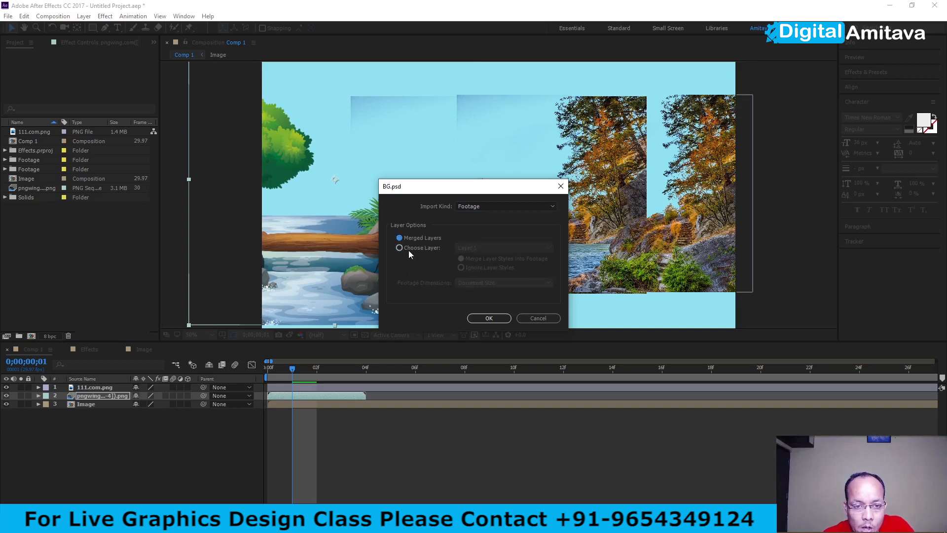
{"action": "left_click", "coordinate": [489, 319]}
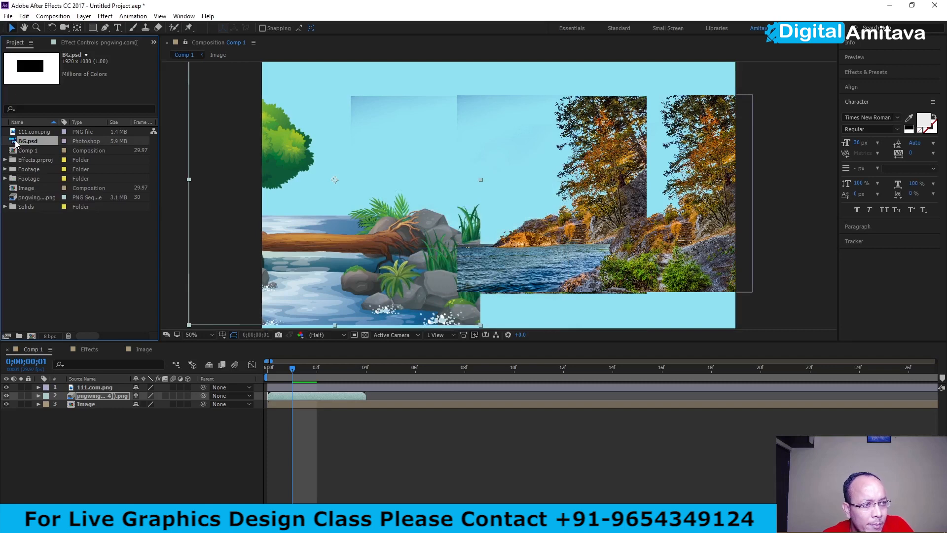
Place BG.psd as the top layer of Comp 1, and import the same file again as a Composition with Editable Layer Styles.
{"action": "left_click_drag", "start_coordinate": [15, 143], "coordinate": [95, 388]}
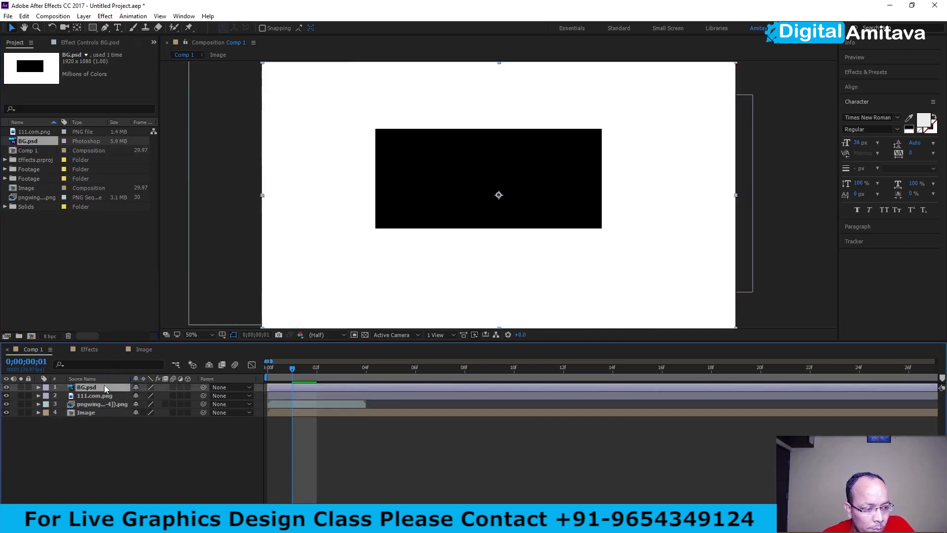
{"action": "right_click", "coordinate": [66, 253]}
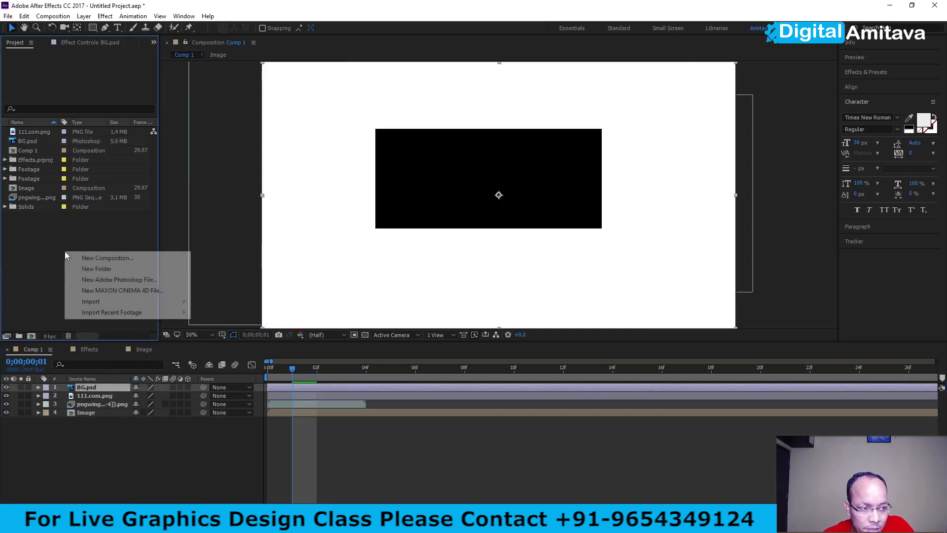
{"action": "mouse_move", "coordinate": [101, 302]}
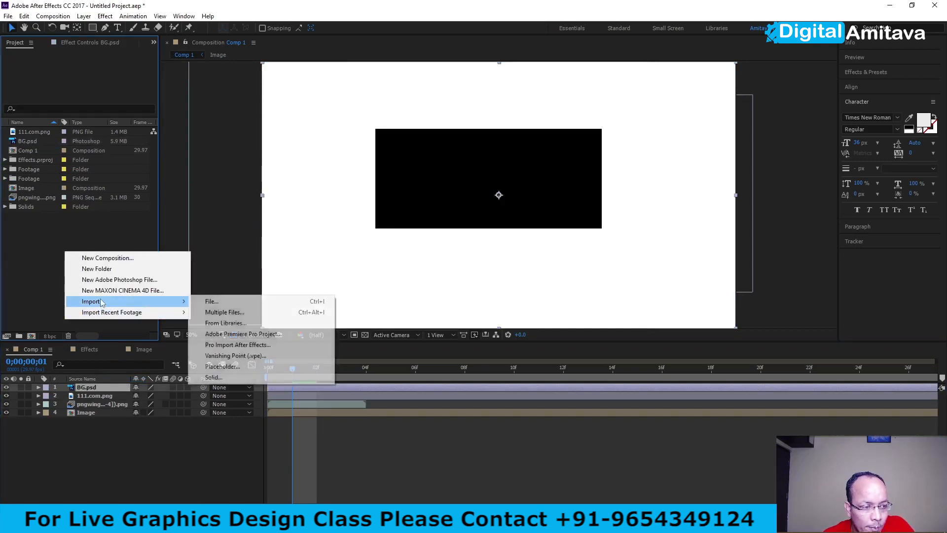
{"action": "left_click", "coordinate": [223, 304]}
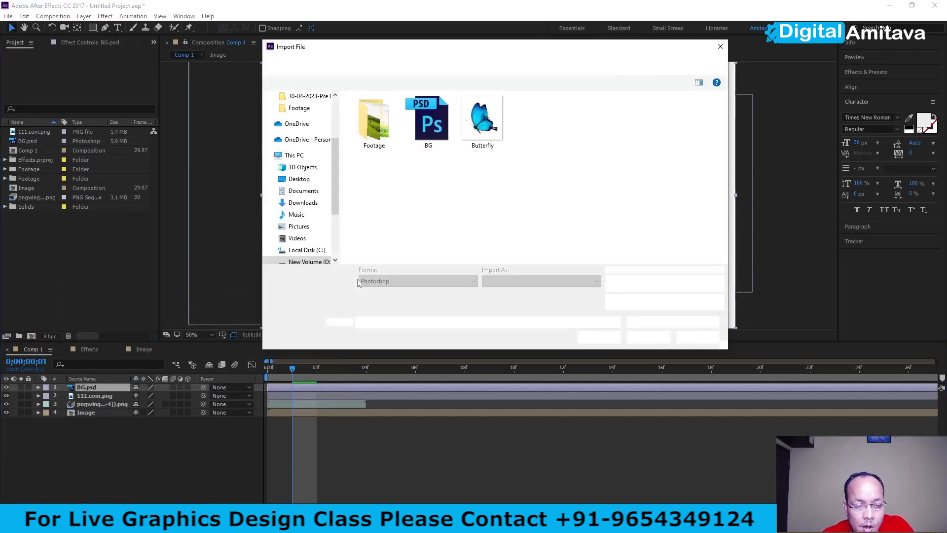
{"action": "left_click", "coordinate": [431, 126]}
{"action": "left_click", "coordinate": [634, 334]}
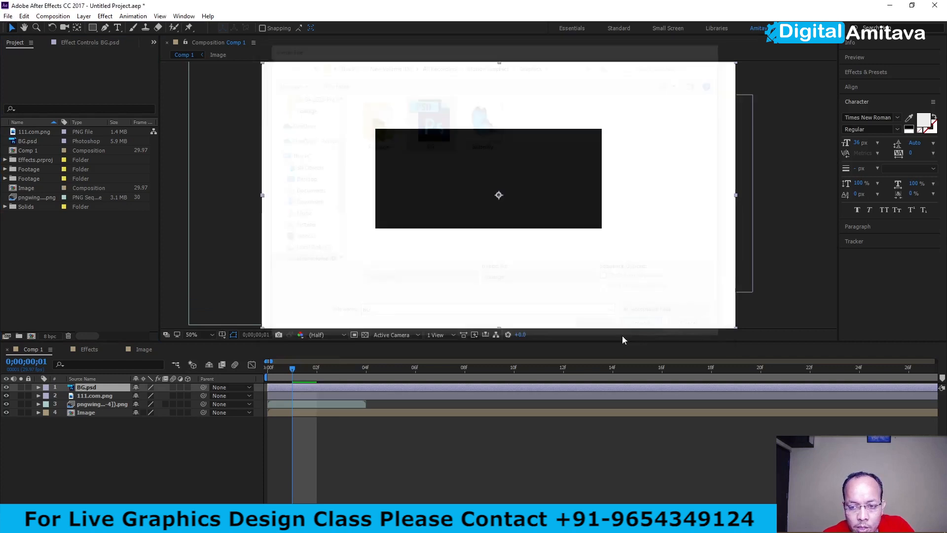
{"action": "left_click", "coordinate": [487, 207]}
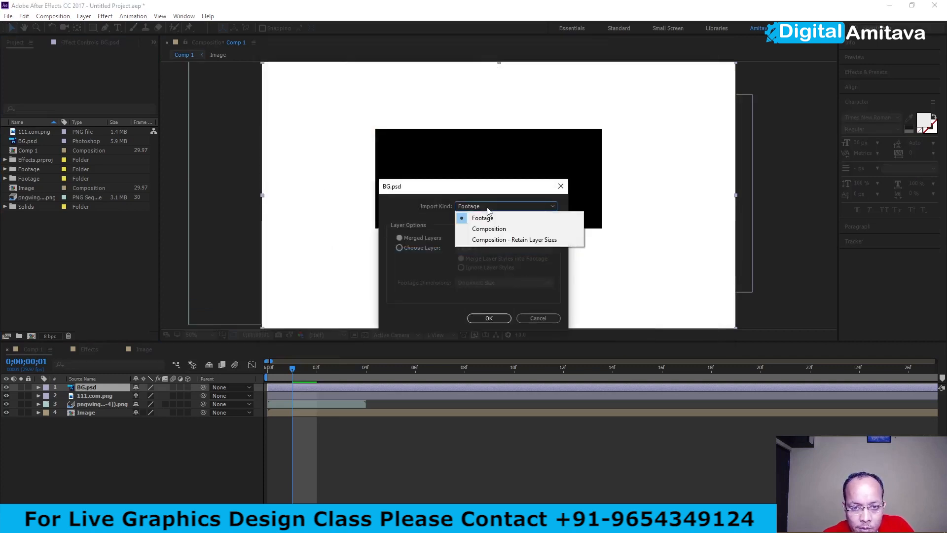
{"action": "left_click", "coordinate": [488, 225]}
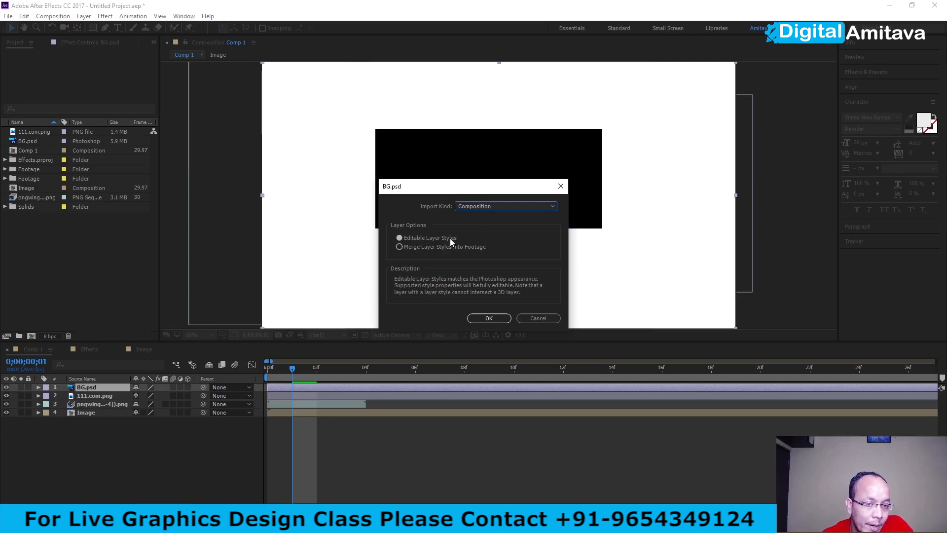
{"action": "left_click", "coordinate": [489, 318]}
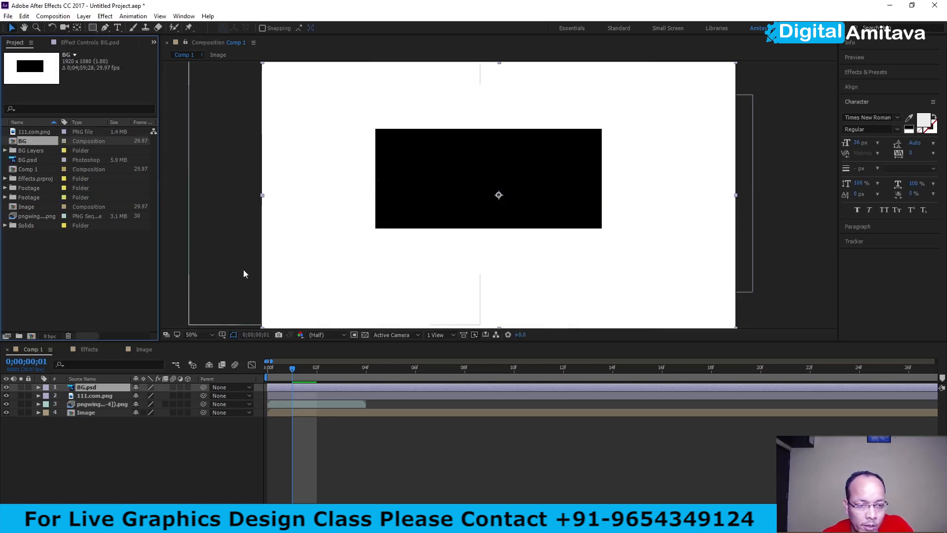
Open the BG composition and inspect its Layer 1 and Background layers by toggling each one's visibility off and on.
{"action": "double_click", "coordinate": [14, 143]}
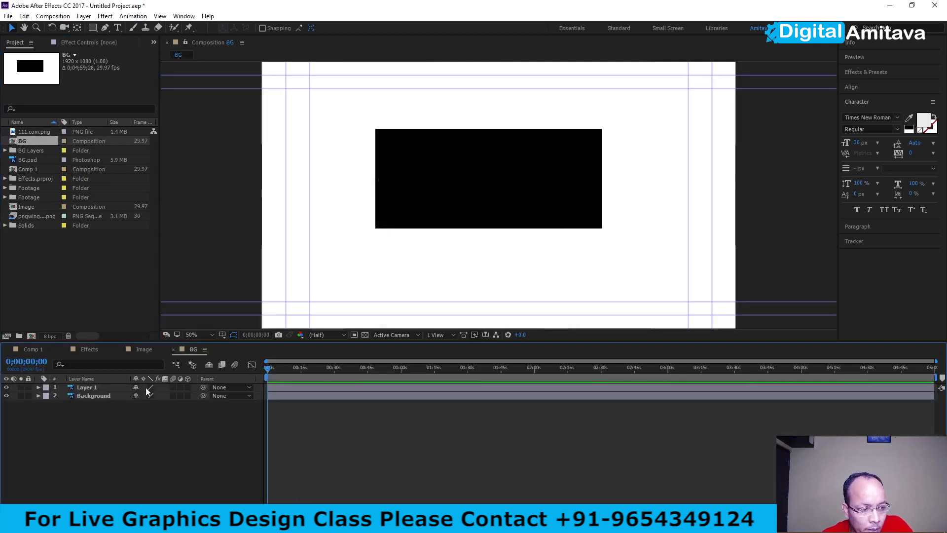
{"action": "left_click", "coordinate": [82, 387]}
{"action": "left_click", "coordinate": [85, 398]}
{"action": "left_click", "coordinate": [85, 388]}
{"action": "left_click", "coordinate": [6, 387]}
{"action": "left_click", "coordinate": [6, 388]}
{"action": "left_click", "coordinate": [6, 388]}
{"action": "left_click", "coordinate": [6, 388]}
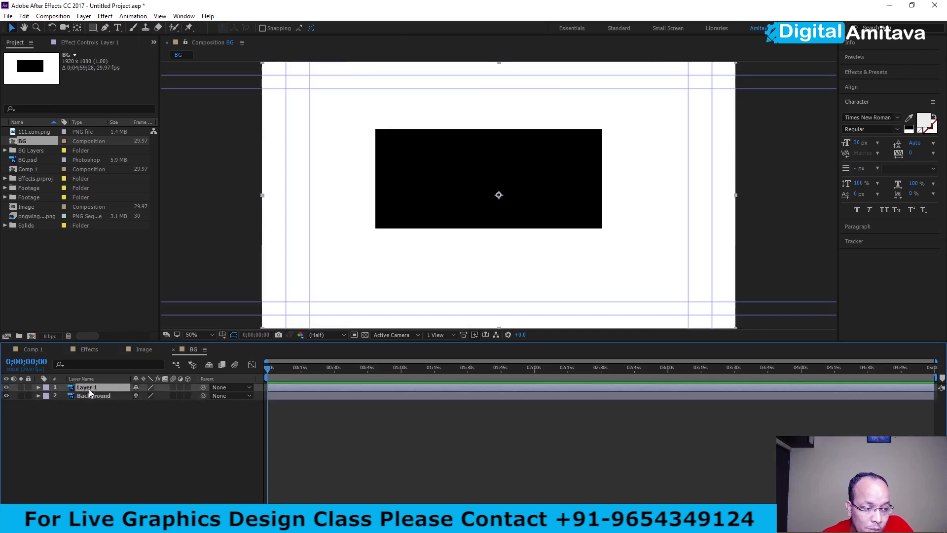
{"action": "left_click", "coordinate": [7, 397]}
{"action": "left_click", "coordinate": [6, 396]}
Switch to Photoshop, toggle Layer 1's visibility off and on for comparison, and return to After Effects.
{"action": "left_click", "coordinate": [222, 520]}
{"action": "left_click", "coordinate": [838, 233]}
{"action": "left_click", "coordinate": [838, 233]}
{"action": "left_click", "coordinate": [249, 522]}
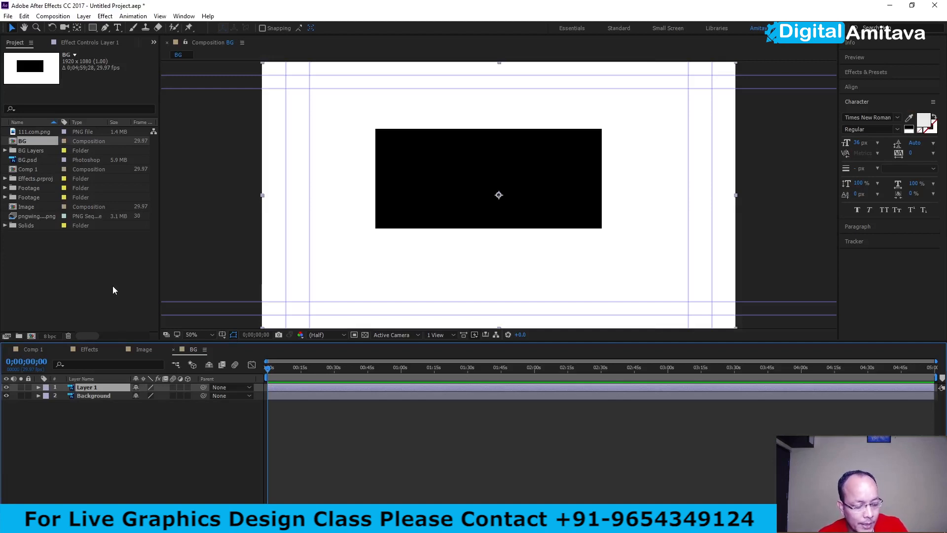
Save the project as Import in D:\All Recording\Motion Graphics.
{"action": "key", "text": "ctrl+s"}
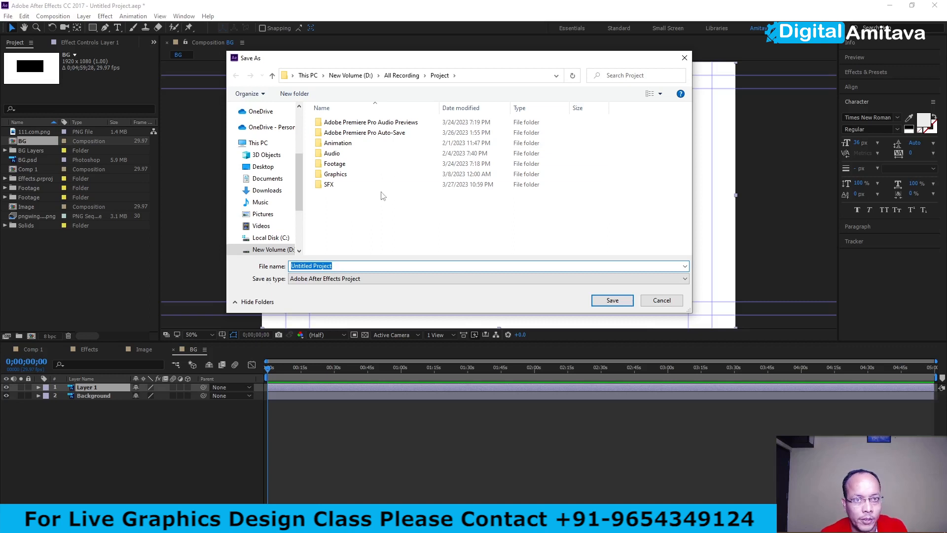
{"action": "left_click", "coordinate": [401, 75]}
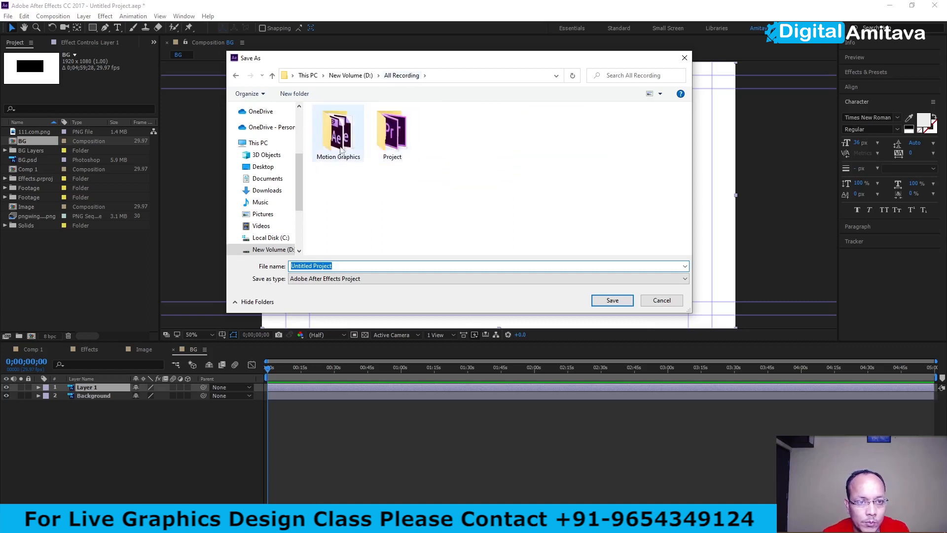
{"action": "double_click", "coordinate": [339, 132]}
{"action": "left_click", "coordinate": [330, 266]}
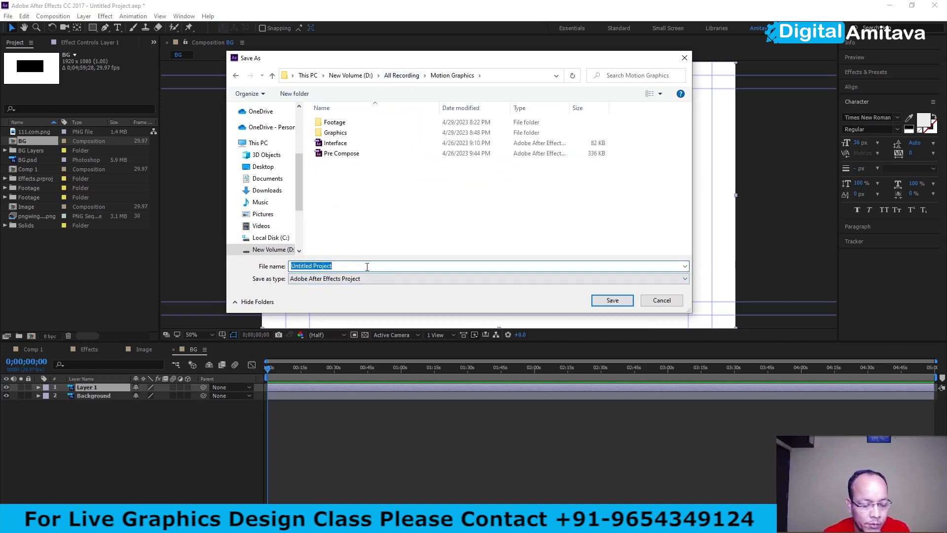
{"action": "type", "text": "Import"}
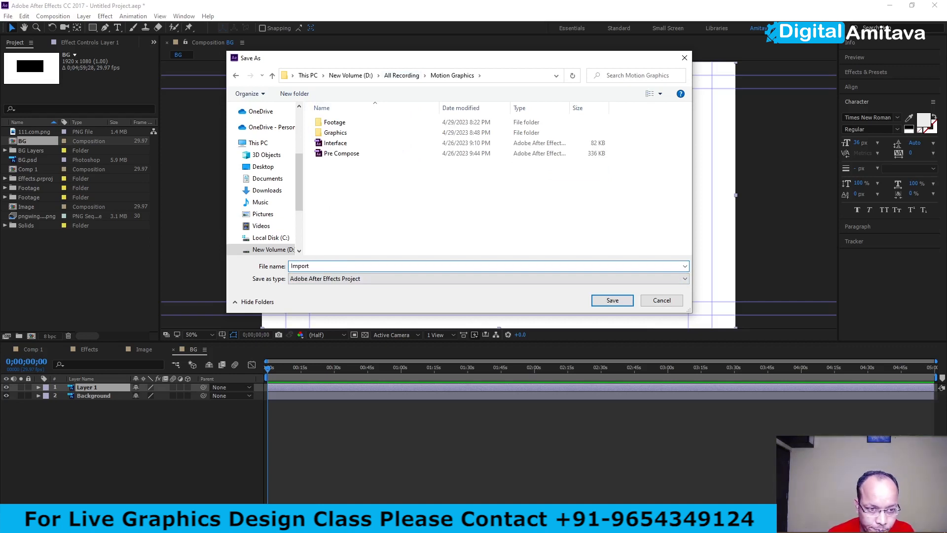
{"action": "key", "text": "Return"}
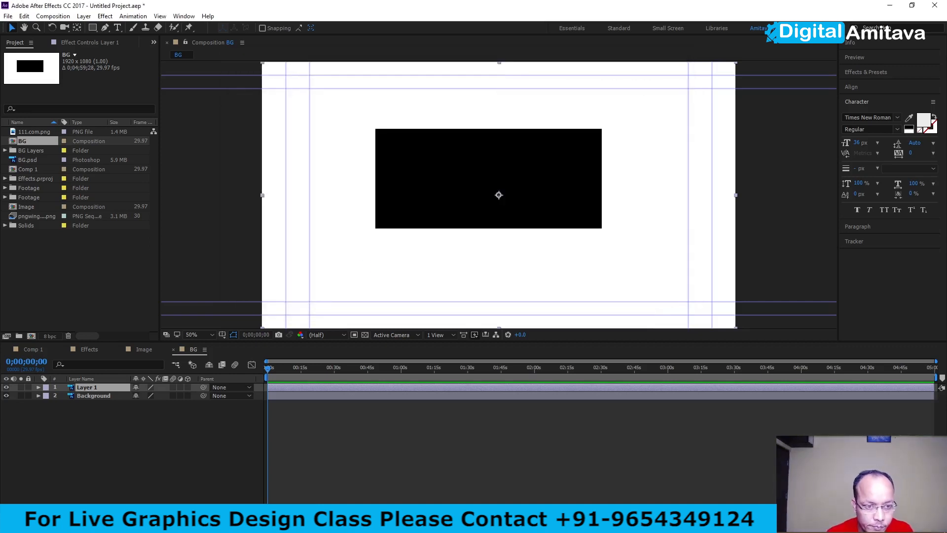
In Photoshop, fill the selected rectangle on Layer 1 with the orange background color, save BG.psd, and return to After Effects.
{"action": "left_click", "coordinate": [305, 523]}
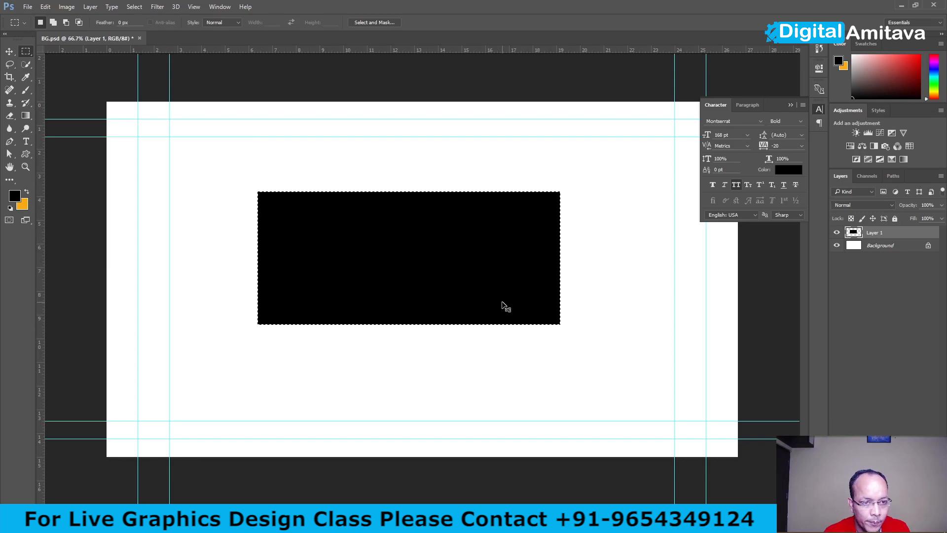
{"action": "key", "text": "ctrl+BackSpace"}
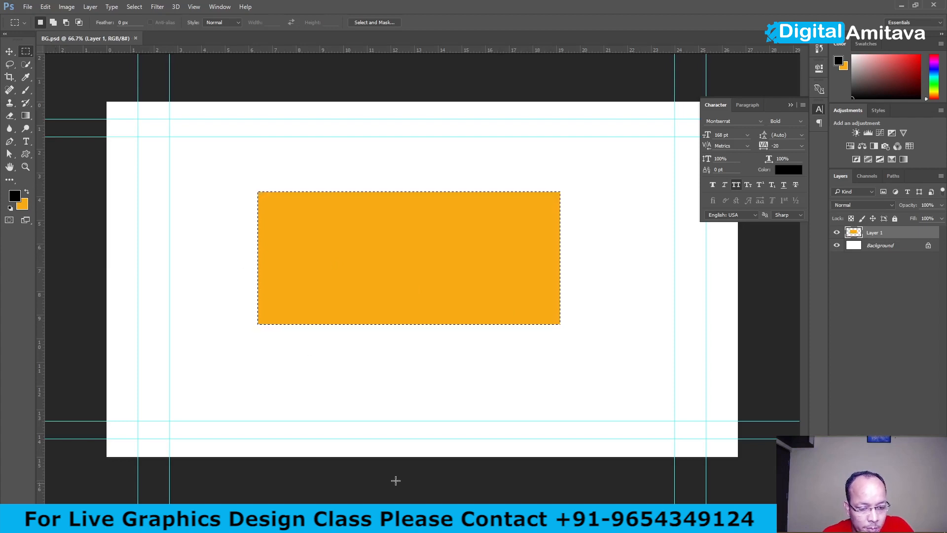
{"action": "left_click", "coordinate": [393, 523]}
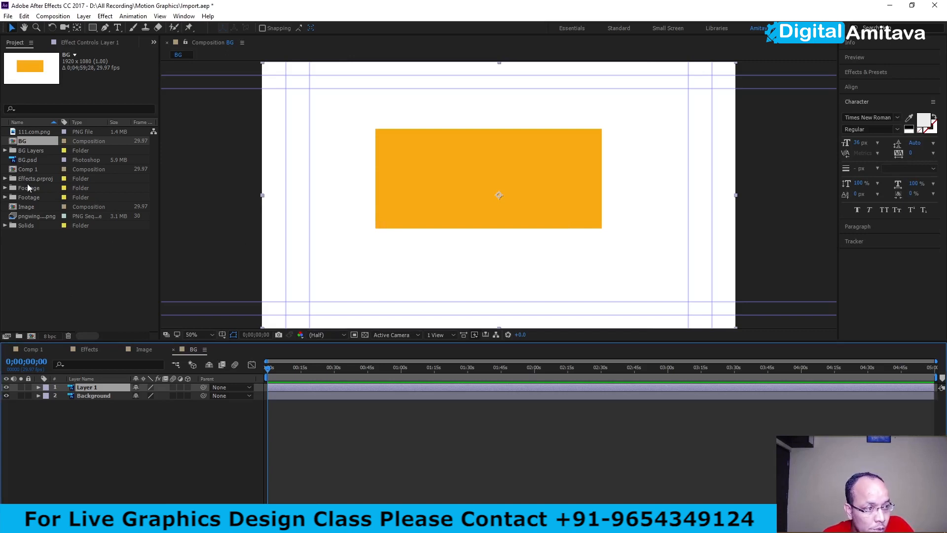
Check the BG.psd artwork in the BG and Comp 1 compositions, and reload the BG.psd footage.
{"action": "left_click", "coordinate": [92, 395]}
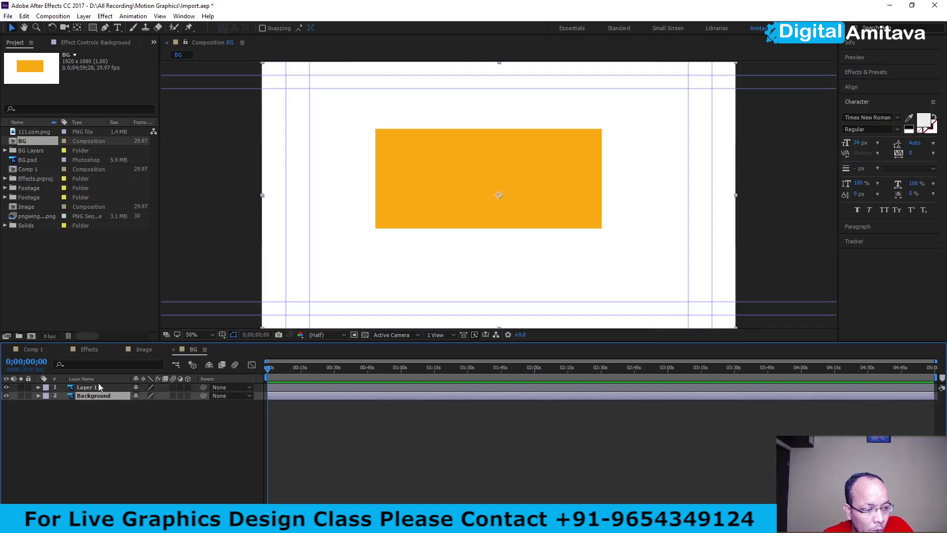
{"action": "left_click", "coordinate": [32, 350]}
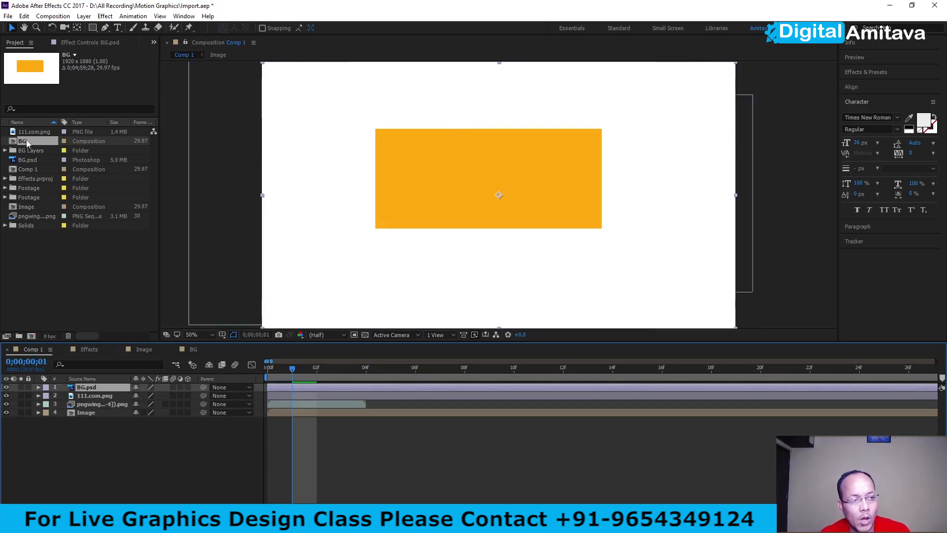
{"action": "left_click", "coordinate": [22, 161]}
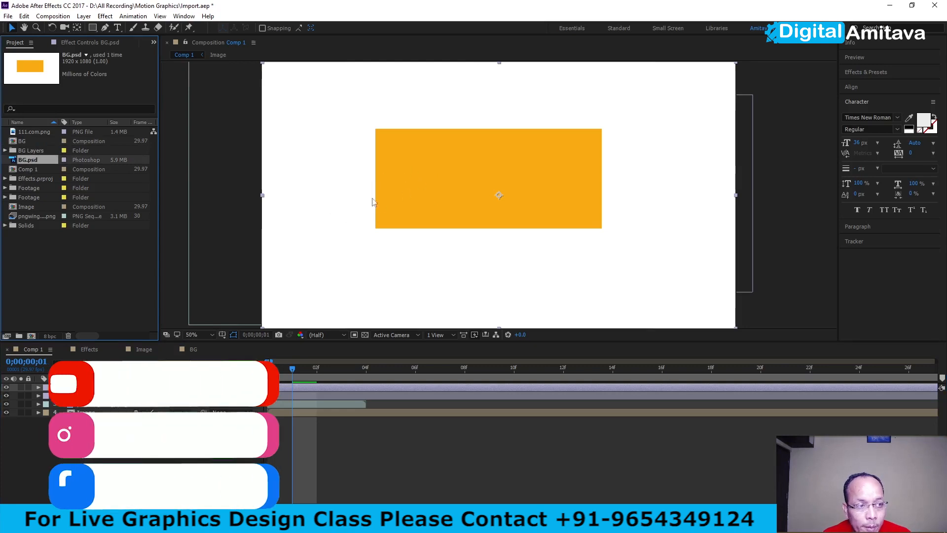
{"action": "right_click", "coordinate": [21, 160]}
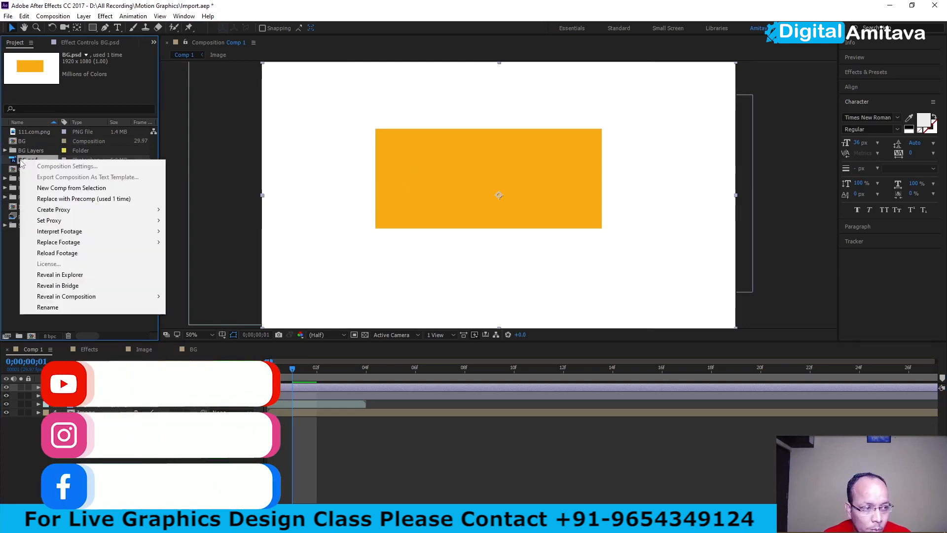
{"action": "left_click", "coordinate": [56, 254]}
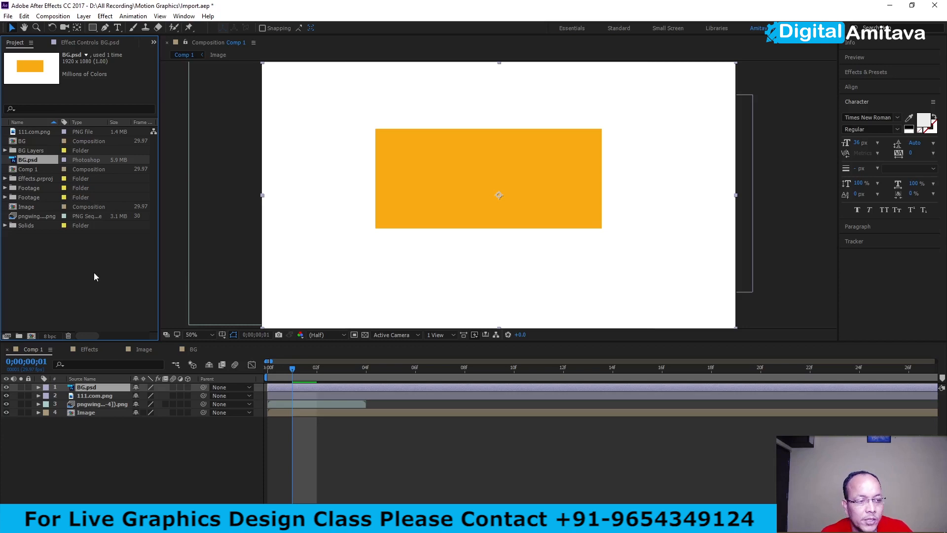
{"action": "right_click", "coordinate": [81, 259]}
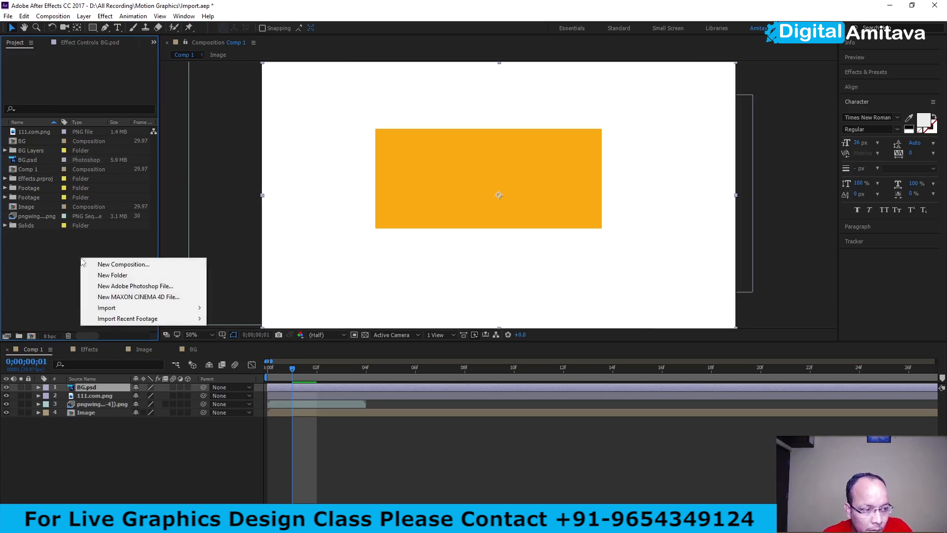
{"action": "mouse_move", "coordinate": [184, 310]}
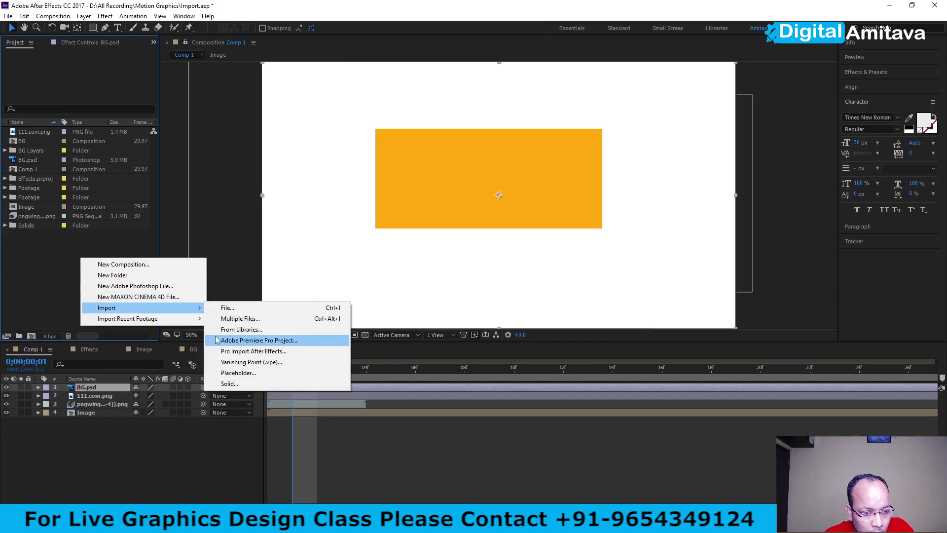
{"action": "left_click", "coordinate": [64, 288]}
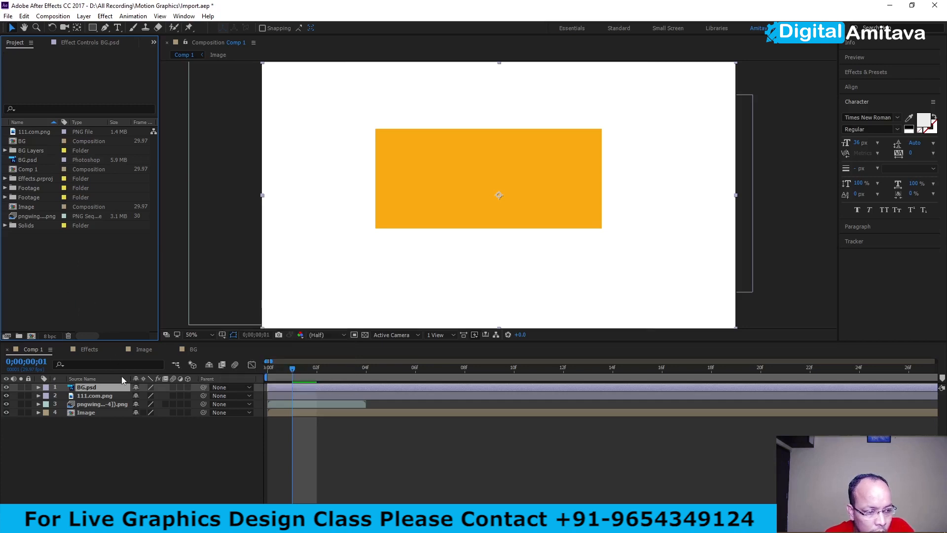
{"action": "right_click", "coordinate": [77, 285]}
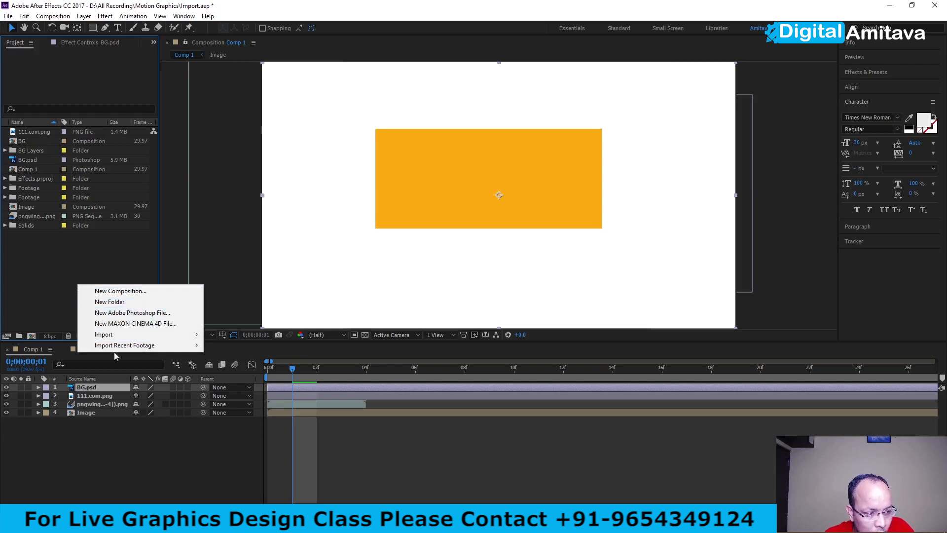
Create a new Adobe Photoshop file from Comp 1, save it as NewFootage in the Graphics folder, and switch to it in Photoshop.
{"action": "right_click", "coordinate": [159, 465]}
{"action": "mouse_move", "coordinate": [197, 367]}
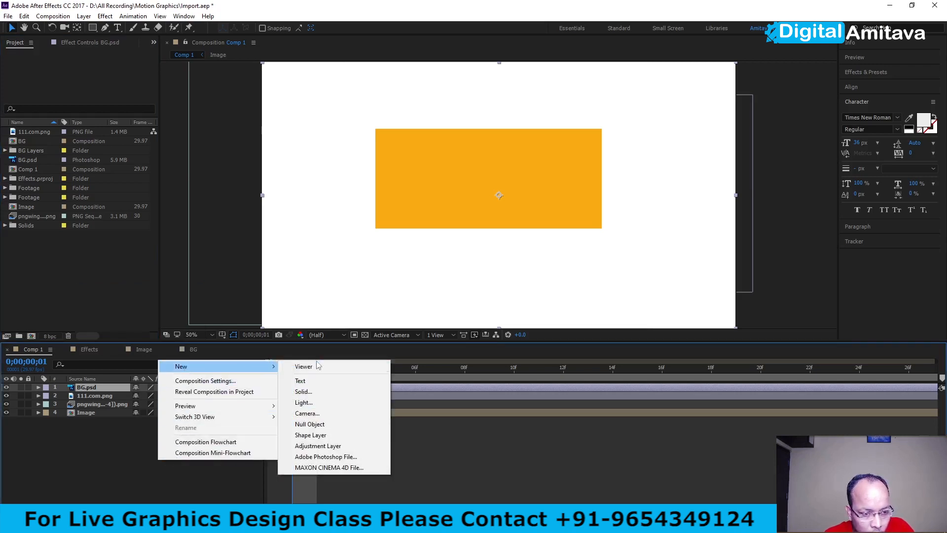
{"action": "left_click", "coordinate": [316, 457]}
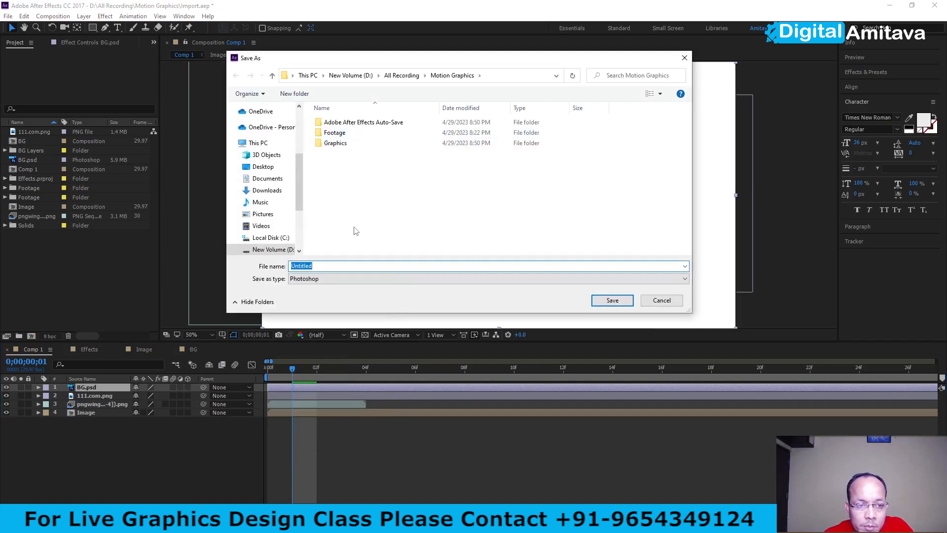
{"action": "double_click", "coordinate": [334, 144]}
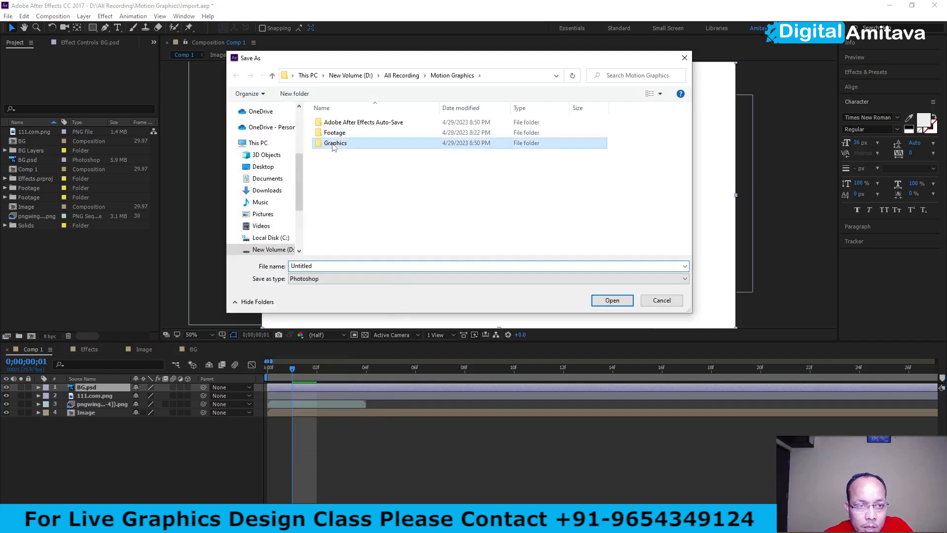
{"action": "double_click", "coordinate": [341, 266]}
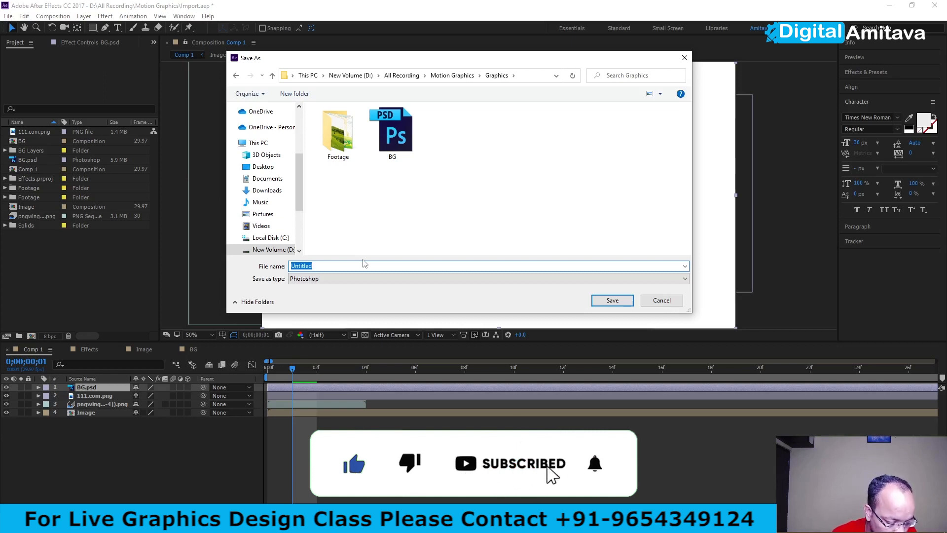
{"action": "type", "text": "New"}
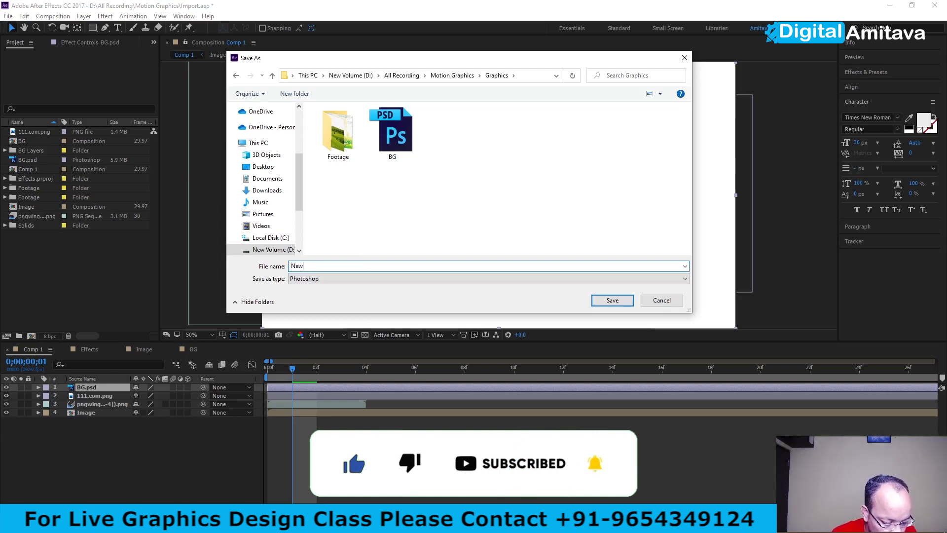
{"action": "type", "text": "Fooage"}
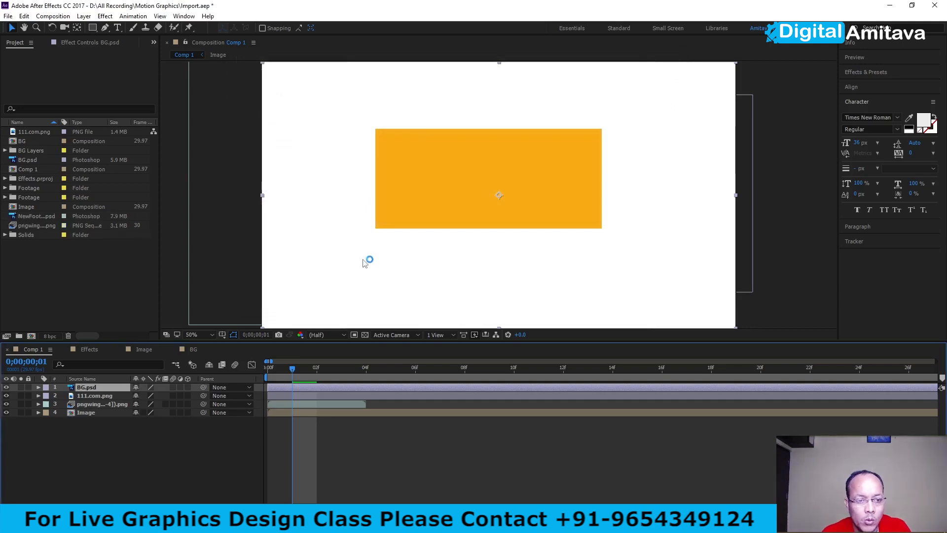
{"action": "key", "text": "alt+Tab"}
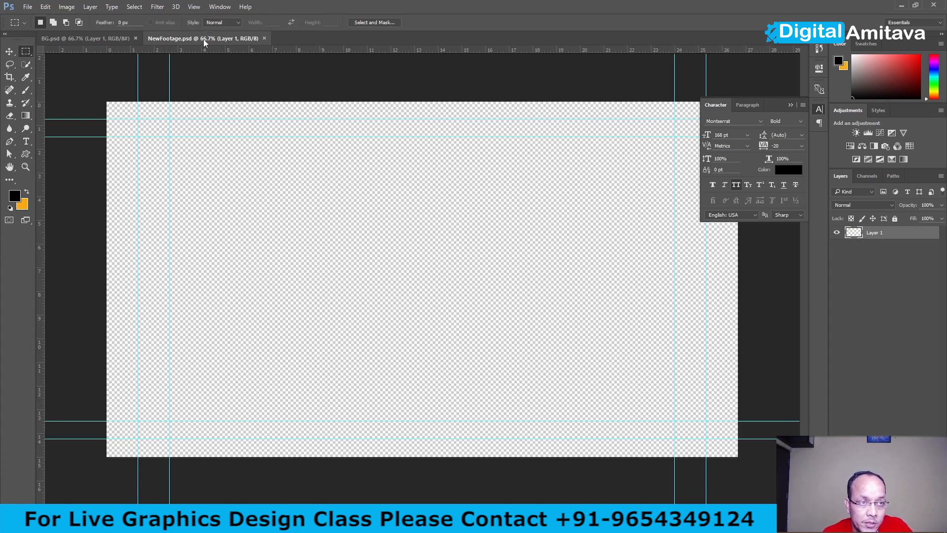
Return to After Effects and add the NewFootage.psd footage as the top layer of the Image composition.
{"action": "key", "text": "alt+Tab"}
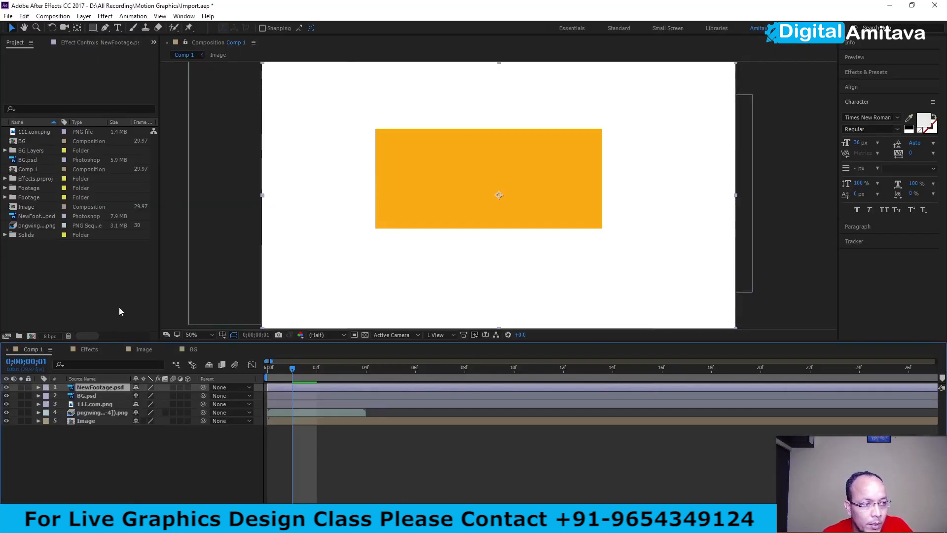
{"action": "left_click", "coordinate": [28, 218]}
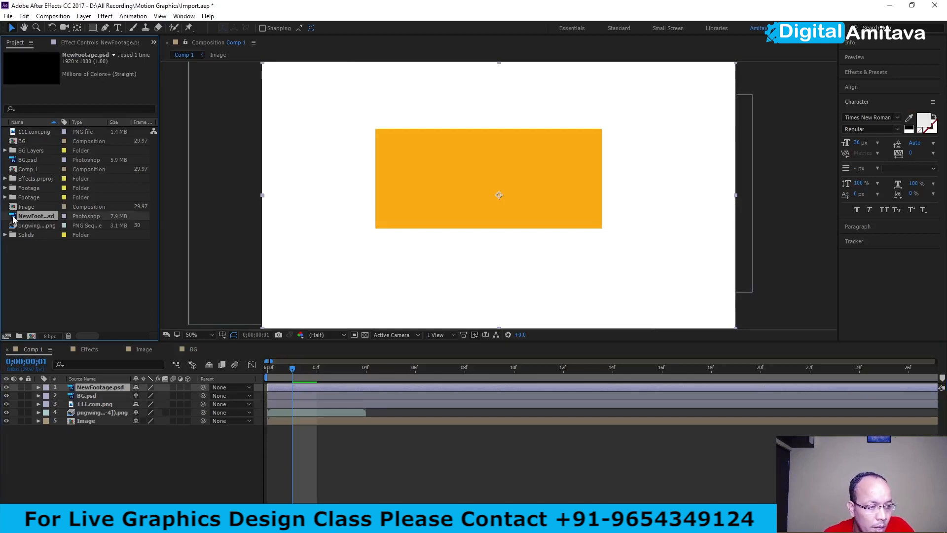
{"action": "left_click", "coordinate": [141, 351]}
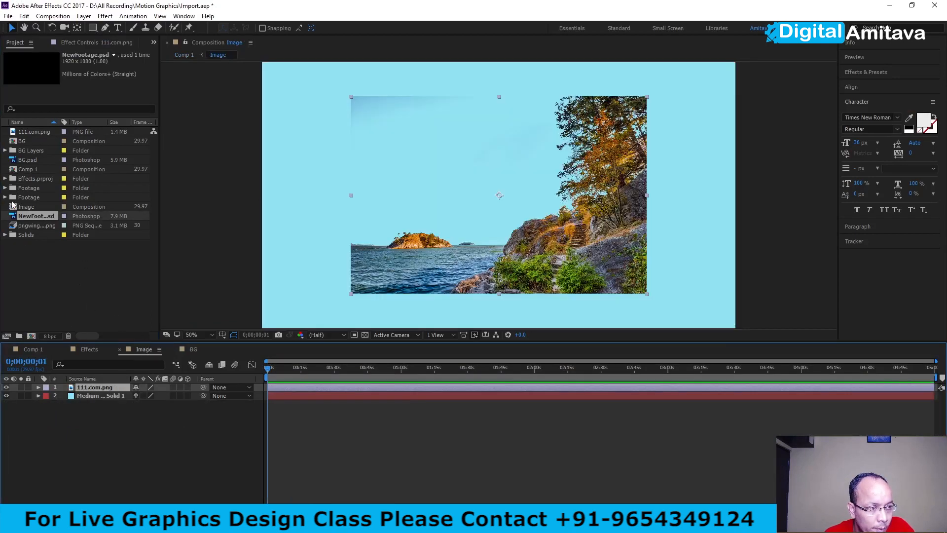
{"action": "left_click_drag", "start_coordinate": [14, 217], "coordinate": [101, 388]}
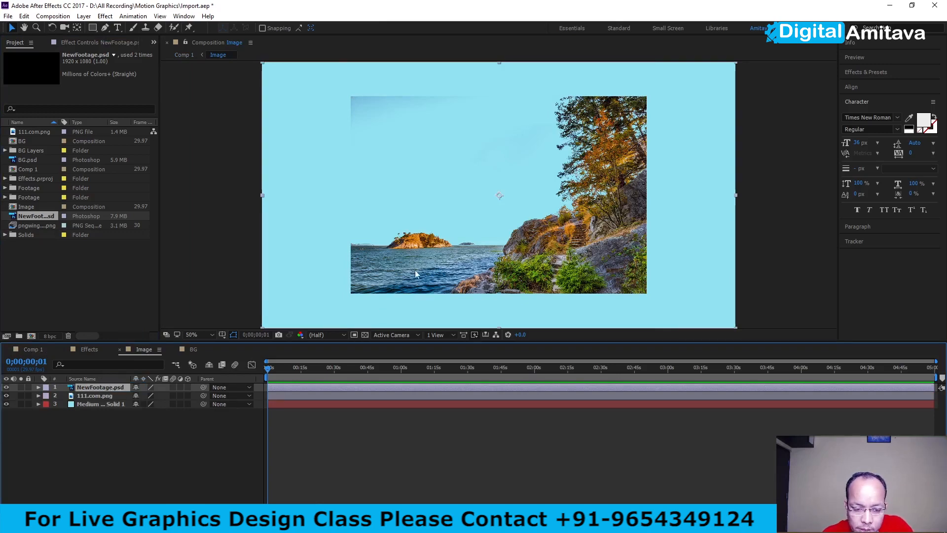
Switch to Photoshop, choose a light green foreground color, and fill Layer 1 of NewFootage.psd with it.
{"action": "key", "text": "alt+Tab"}
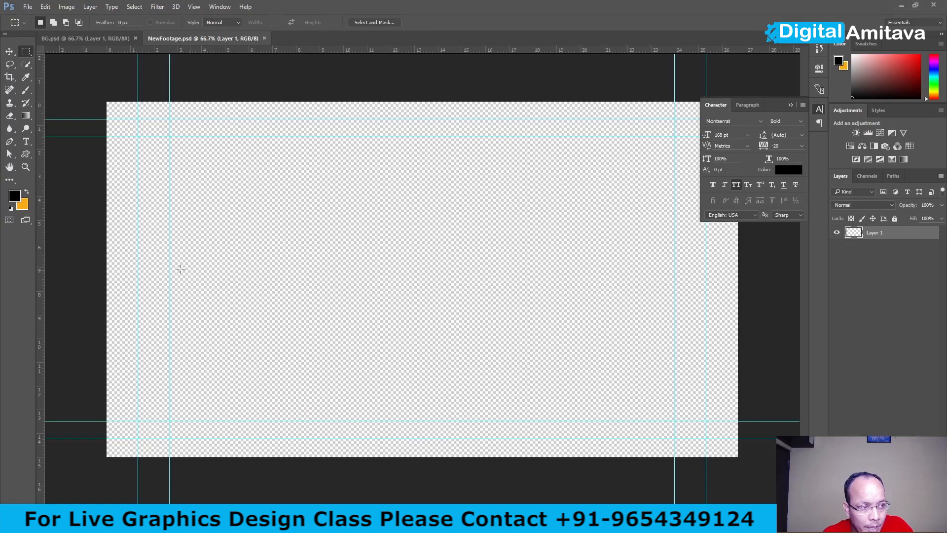
{"action": "left_click", "coordinate": [14, 196]}
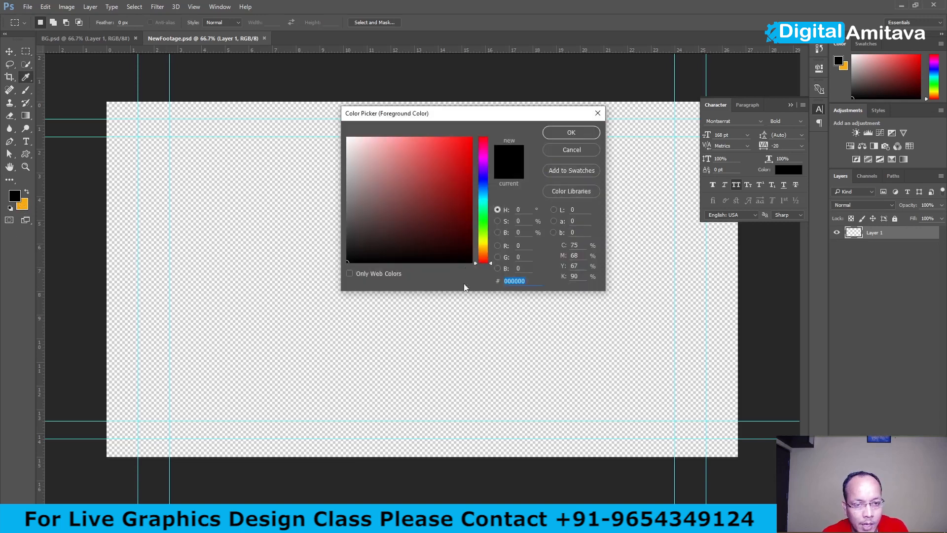
{"action": "left_click", "coordinate": [483, 219]}
{"action": "left_click", "coordinate": [386, 143]}
{"action": "left_click", "coordinate": [572, 133]}
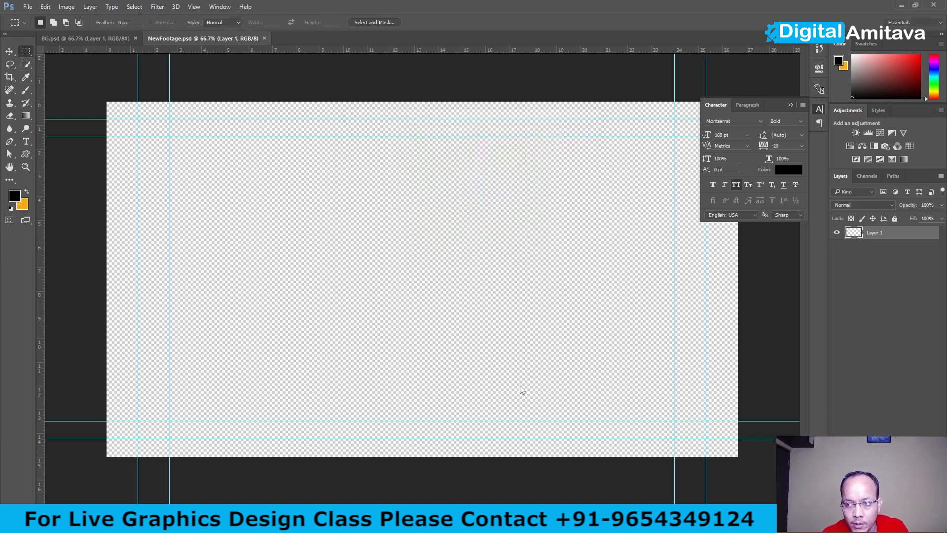
{"action": "key", "text": "alt+BackSpace"}
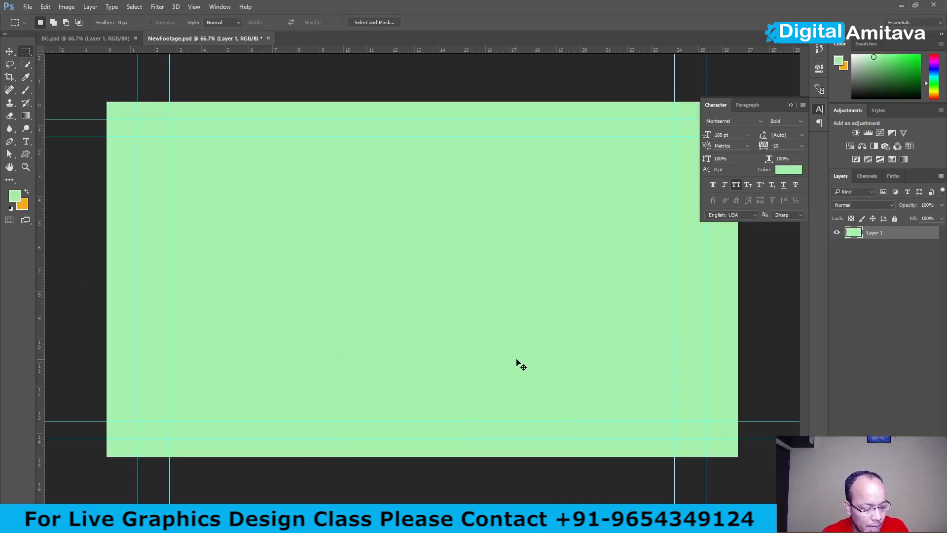